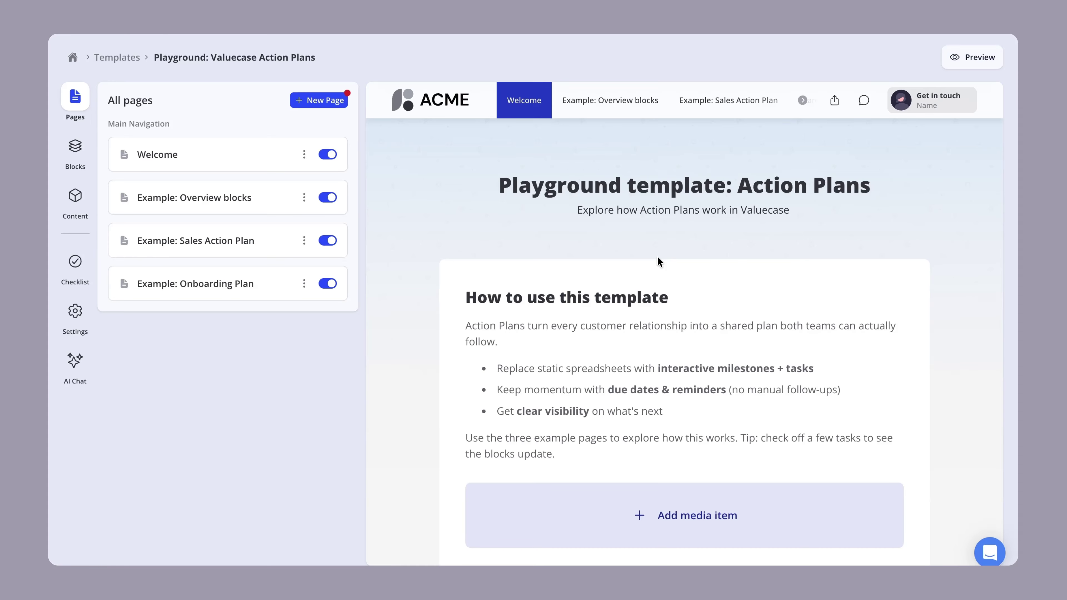
Step: Preview the template and look through its Welcome, Overview blocks, Sales Action Plan and Onboarding Plan pages
scroll(657, 258, "down", 10)
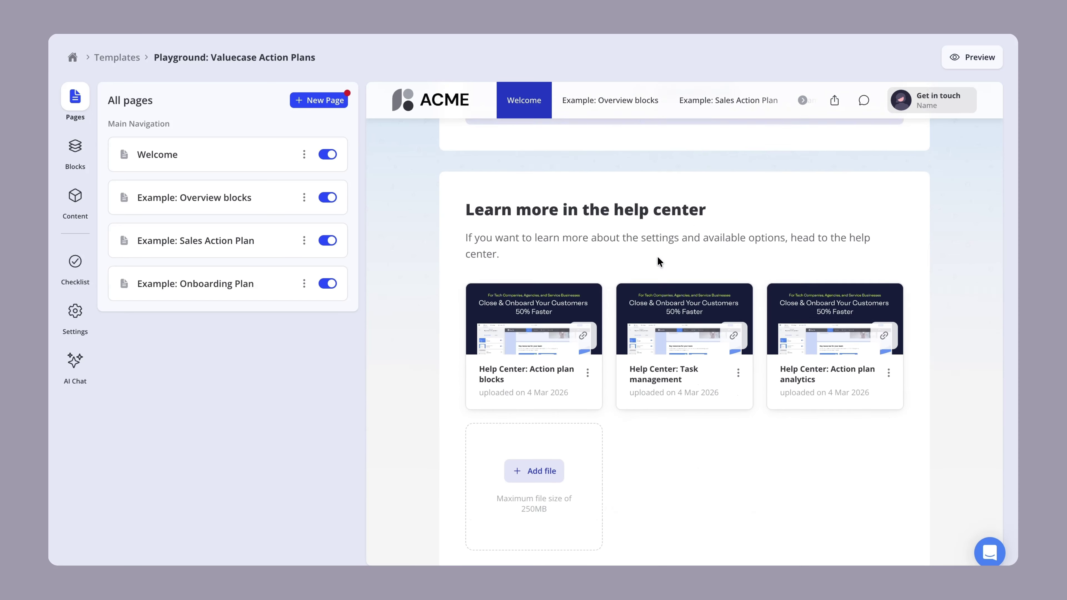
scroll(593, 273, "up", 10)
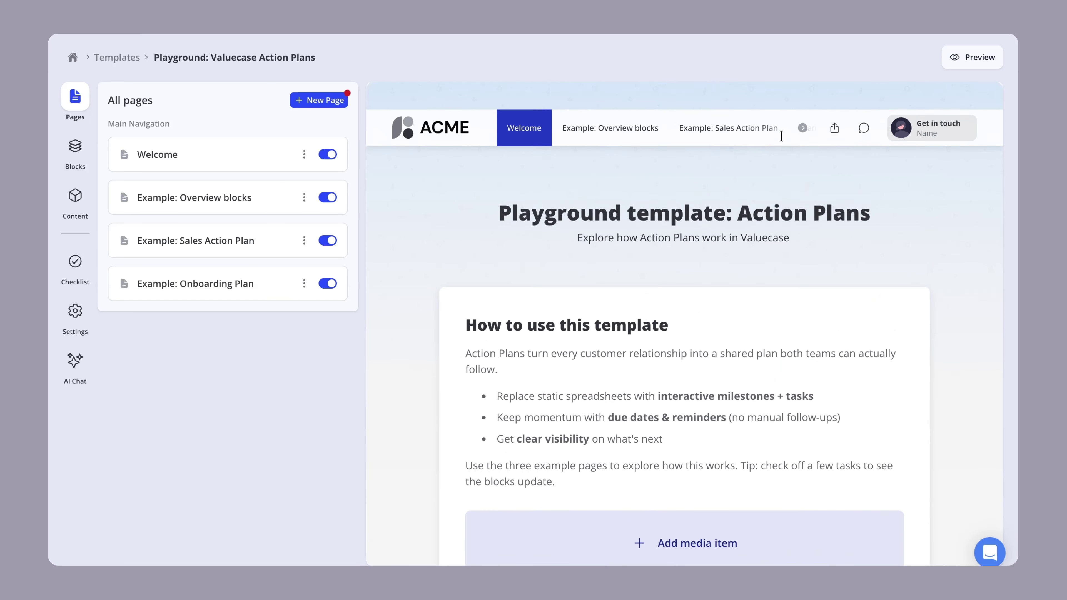
left_click(954, 54)
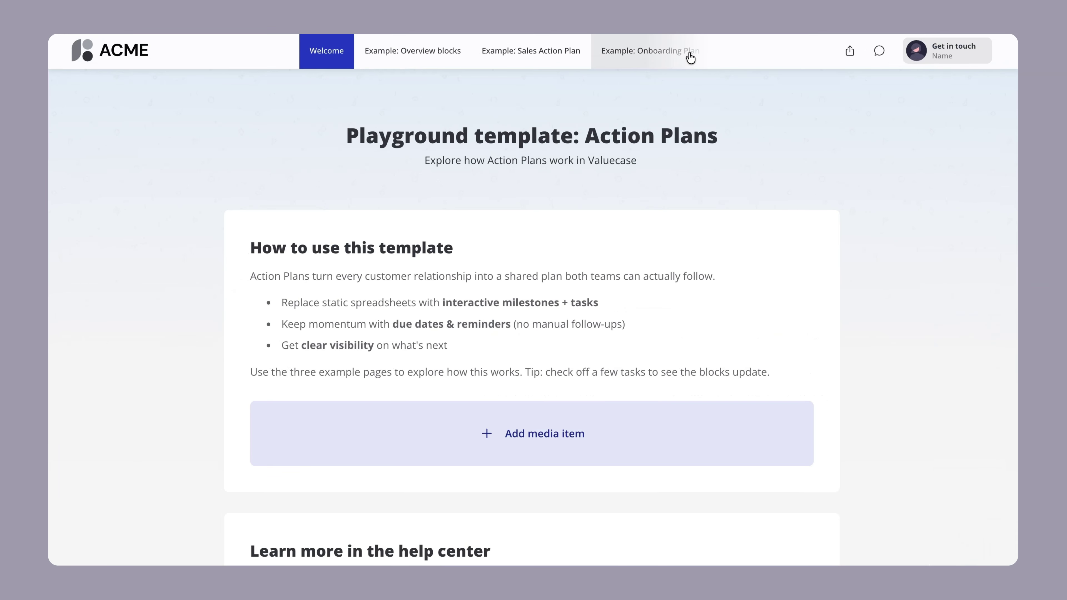
left_click(450, 66)
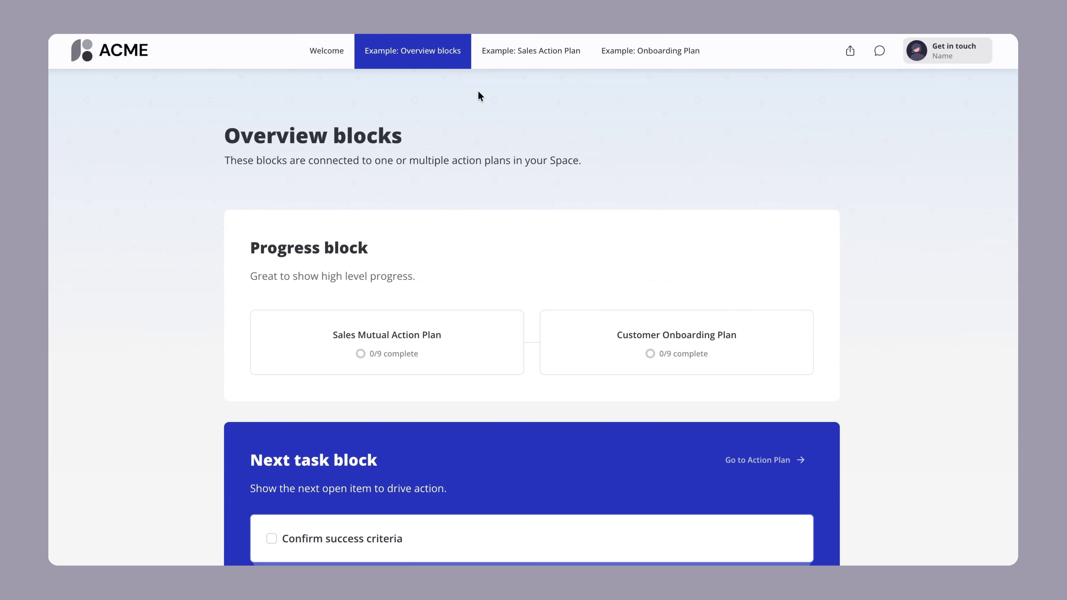
left_click(520, 59)
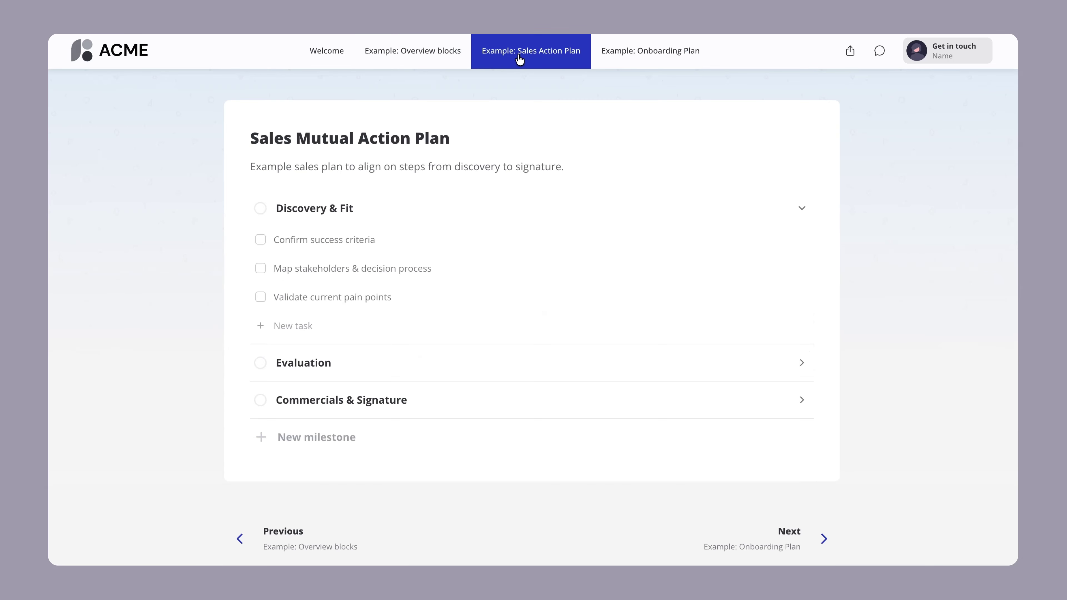
left_click(625, 58)
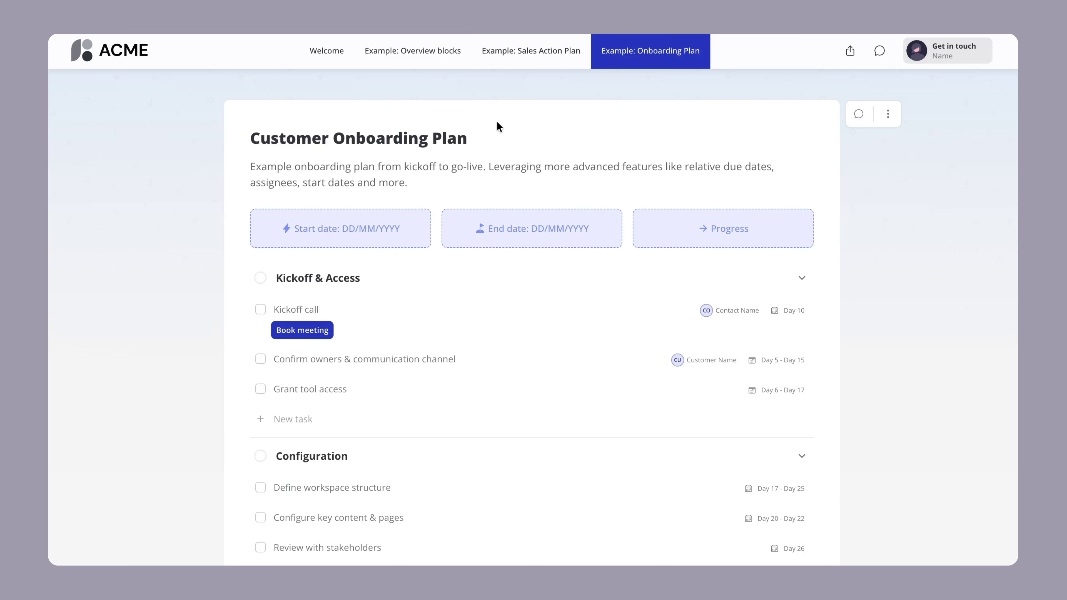
left_click(528, 53)
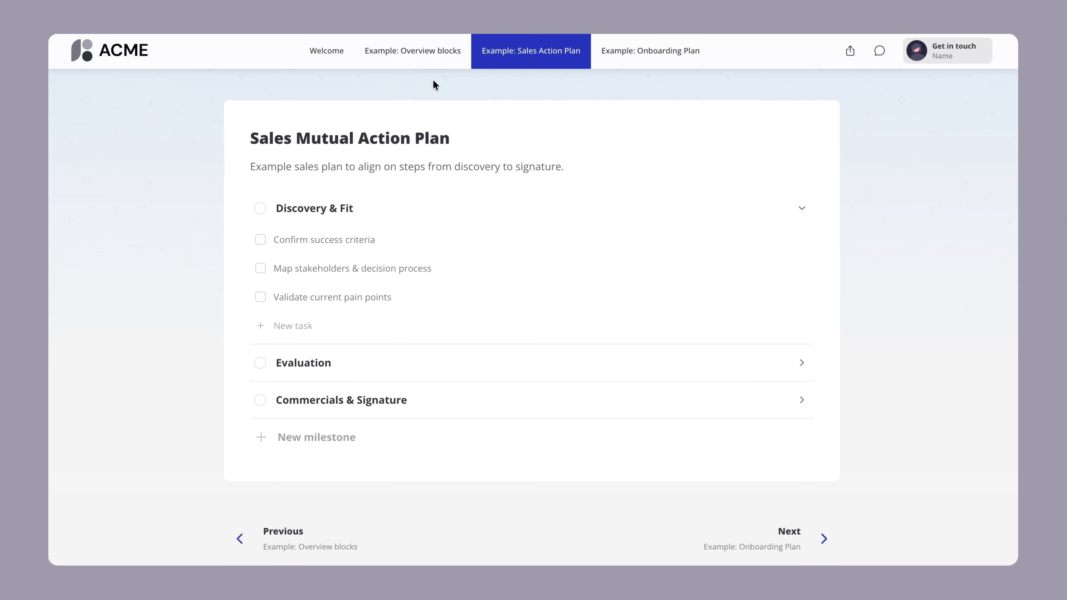
Step: Open the Sales Mutual Action Plan block for editing and add a task named "New task" to the Discovery & Fit milestone
left_click(364, 147)
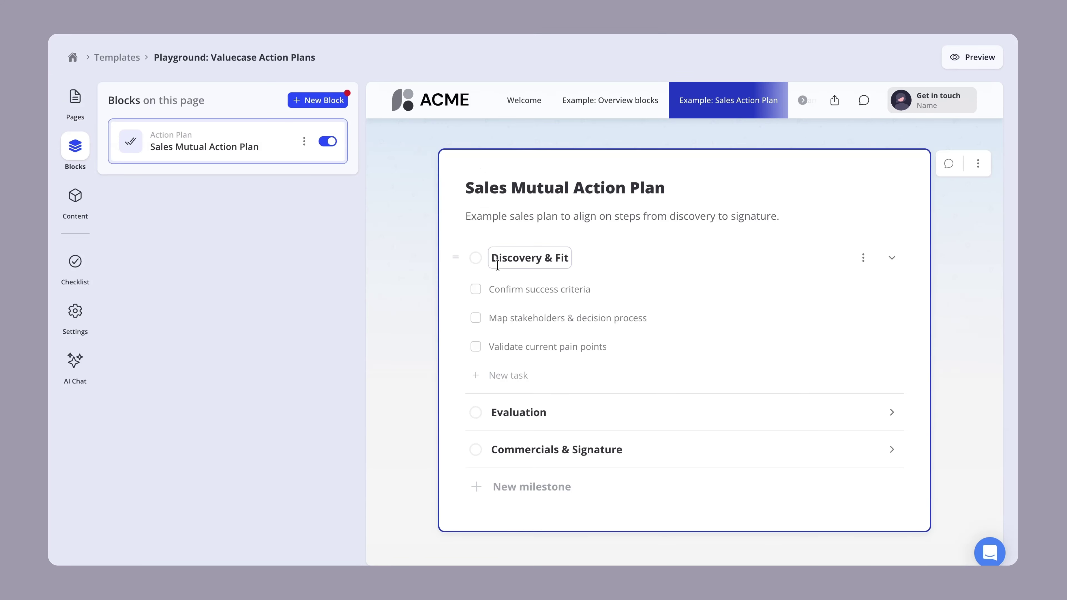
left_click(452, 222)
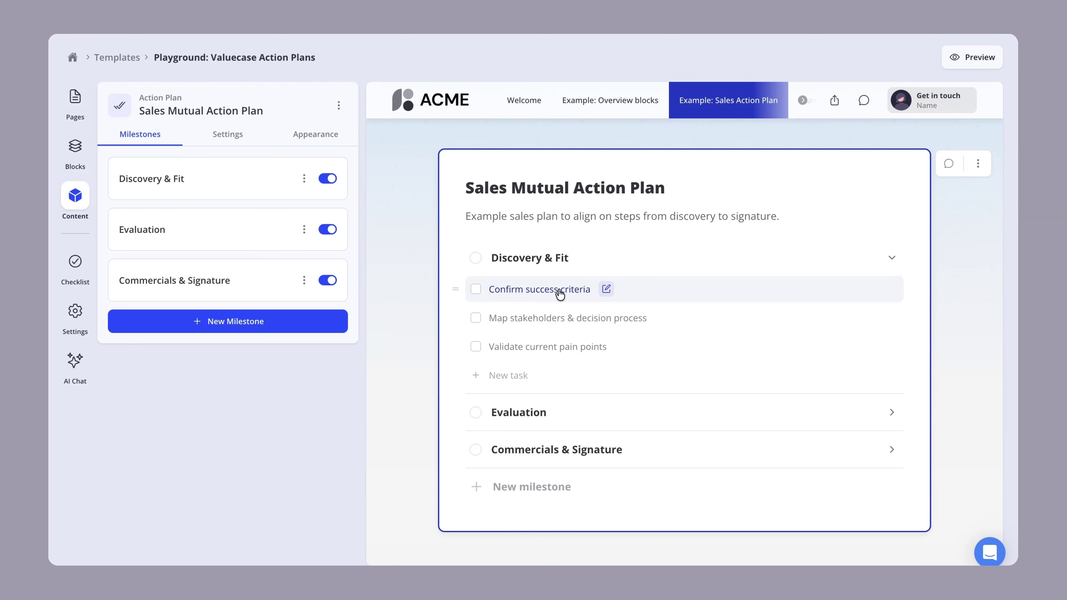
left_click(513, 376)
type("N")
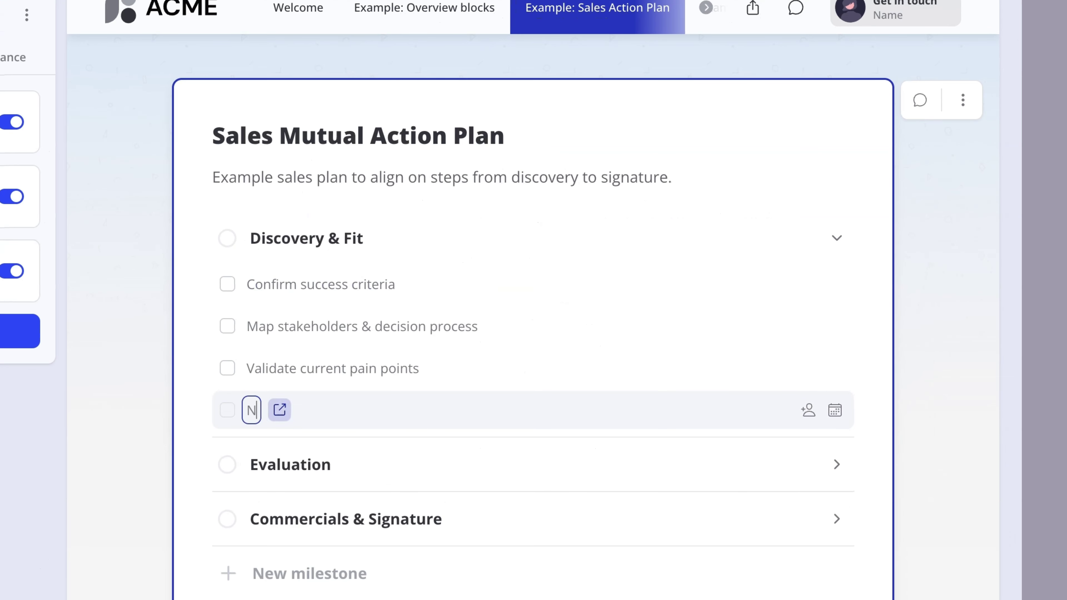
type("ew task")
key("Return")
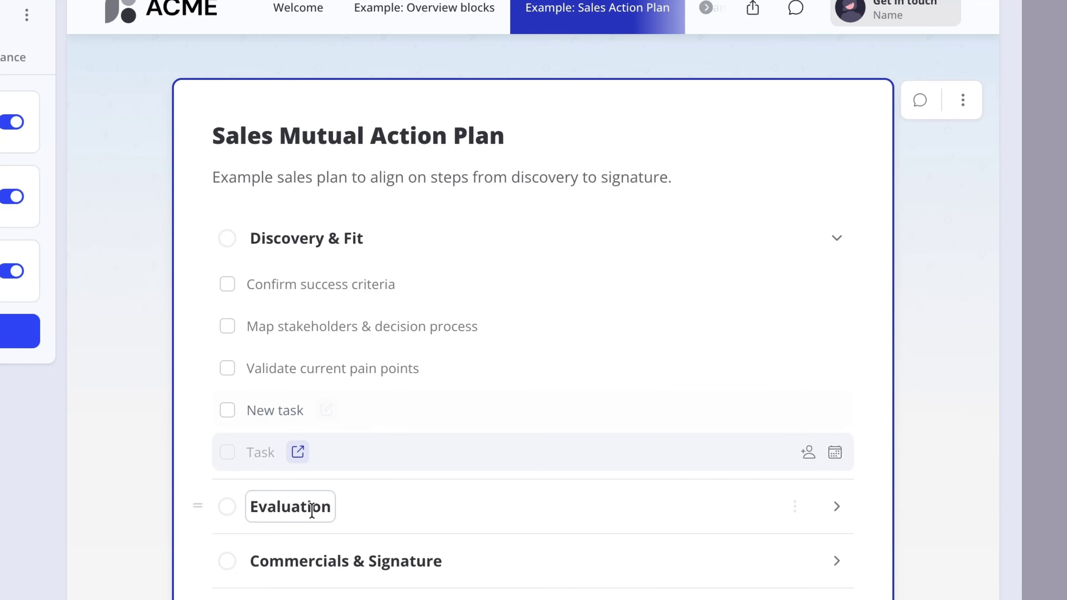
Step: Add a milestone named "New milestone" after Commercials & Signature in the Sales Mutual Action Plan
left_click(324, 489)
type("New milestone")
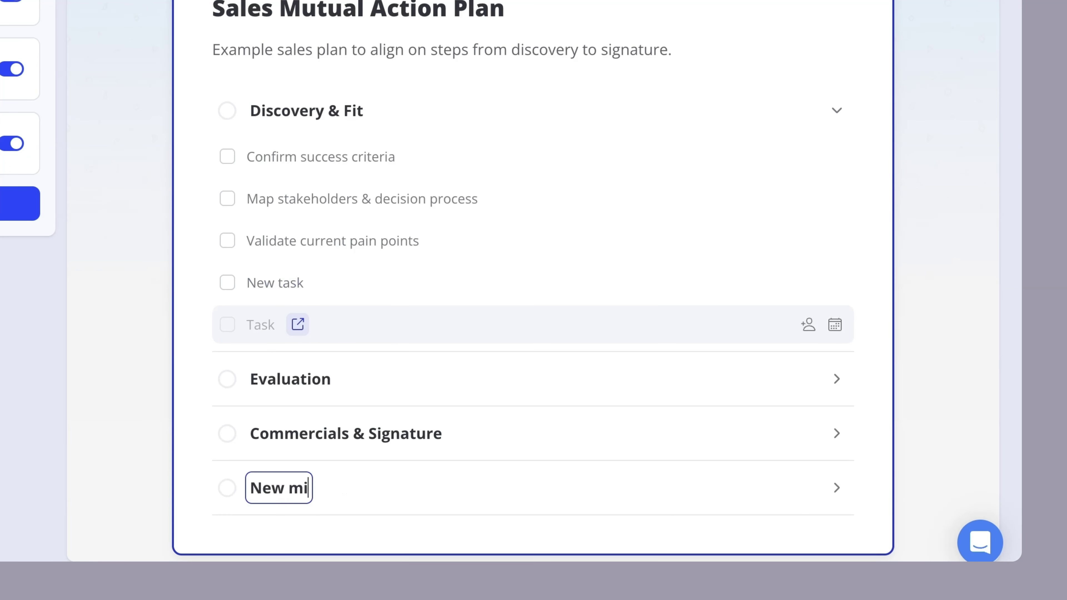
key("Return")
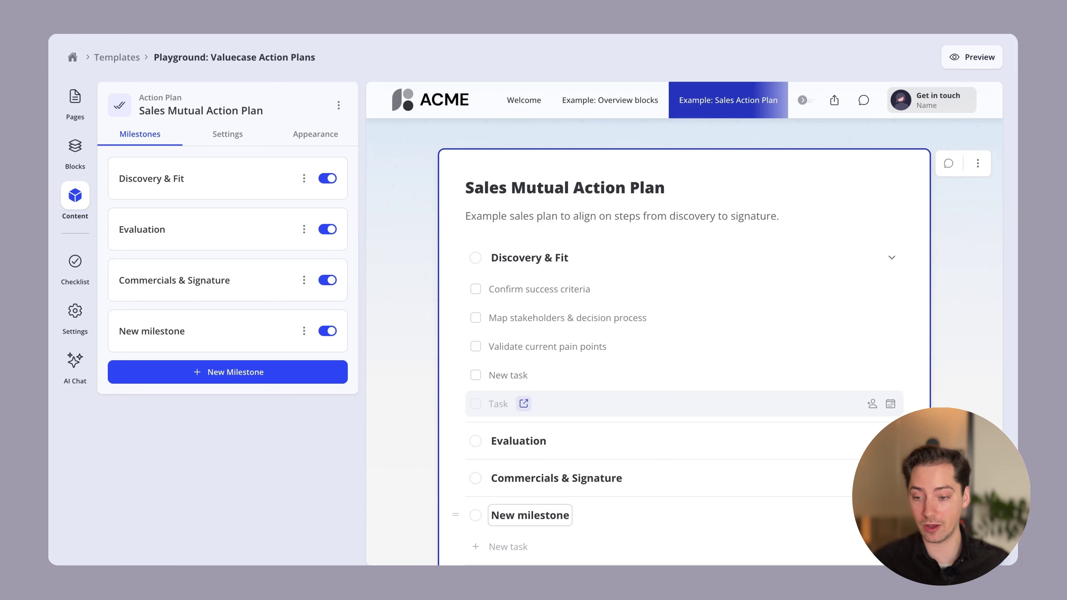
Step: Look at the AI assistant's example requests for building the template, and return to the action plan's content
left_click(75, 362)
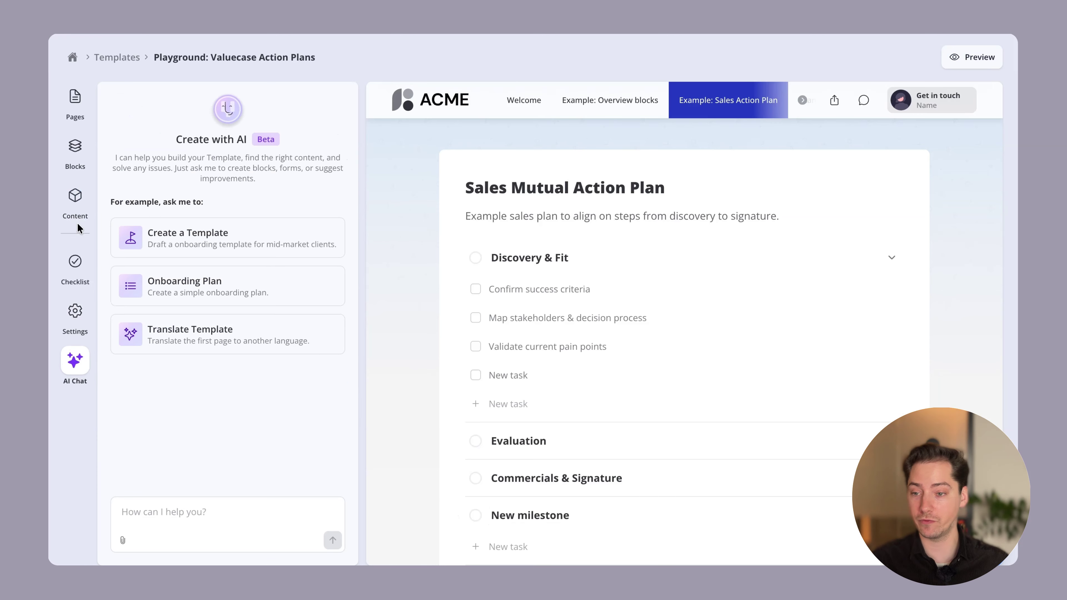
left_click(78, 199)
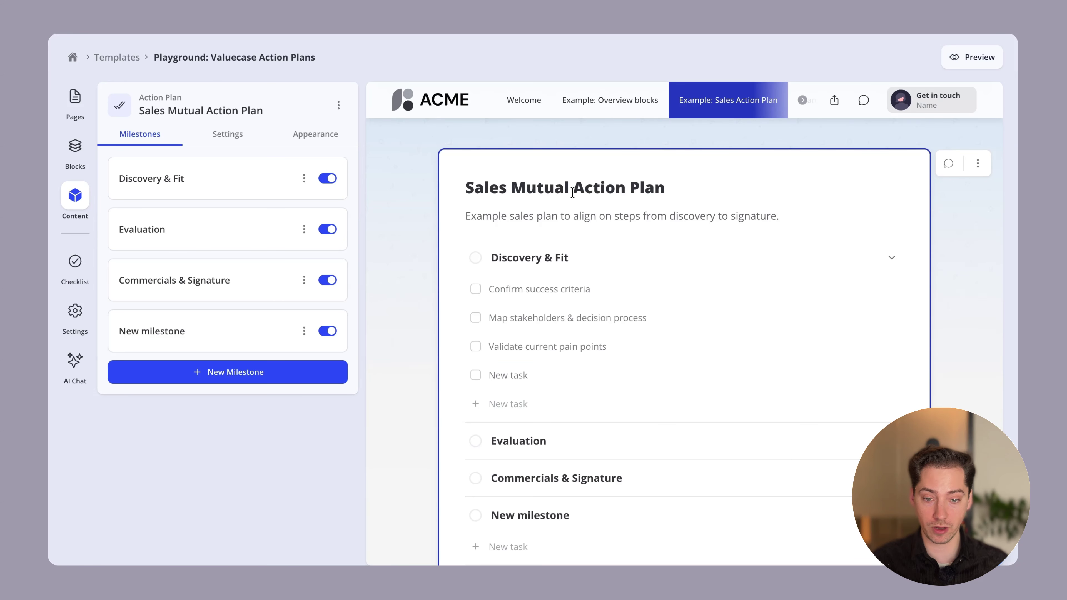
Step: Open the details of the "Confirm success criteria" task and assign it to the Contact Name placeholder
scroll(574, 210, "down", 1)
scroll(573, 192, "down", 1)
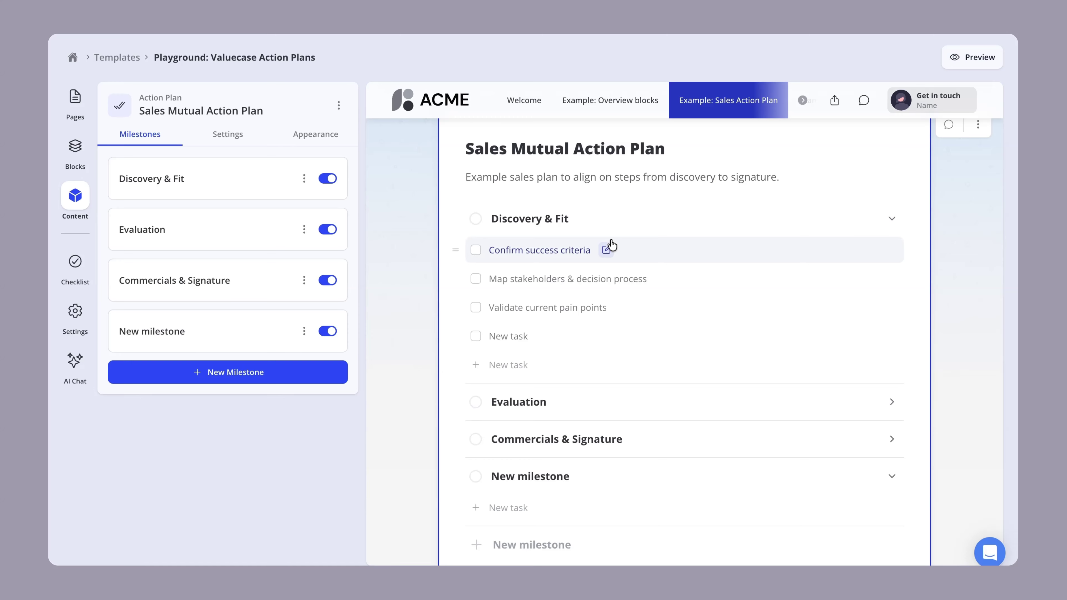
left_click(612, 247)
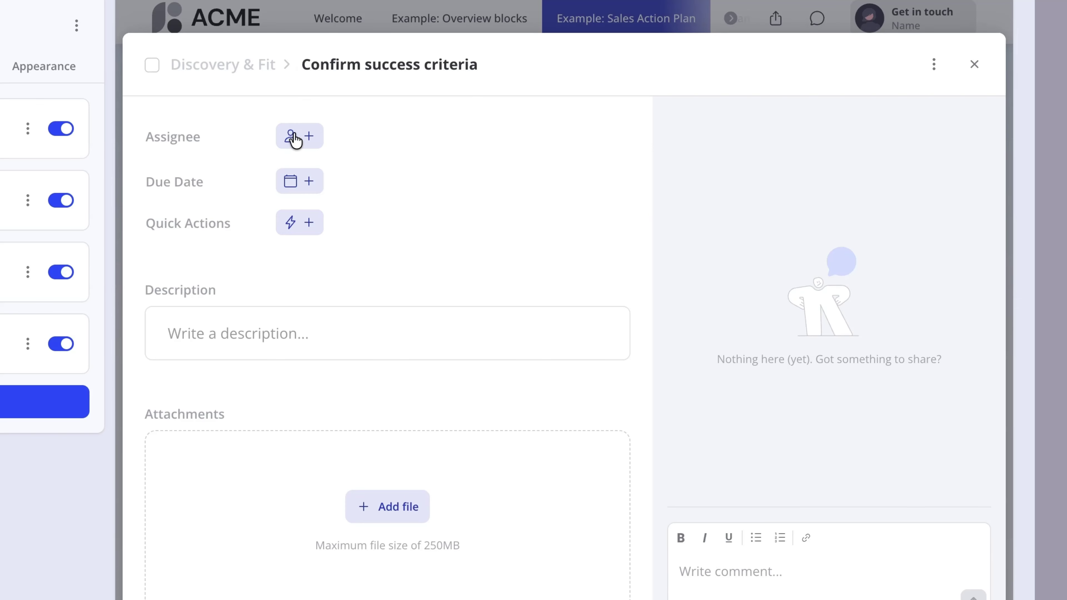
left_click(294, 142)
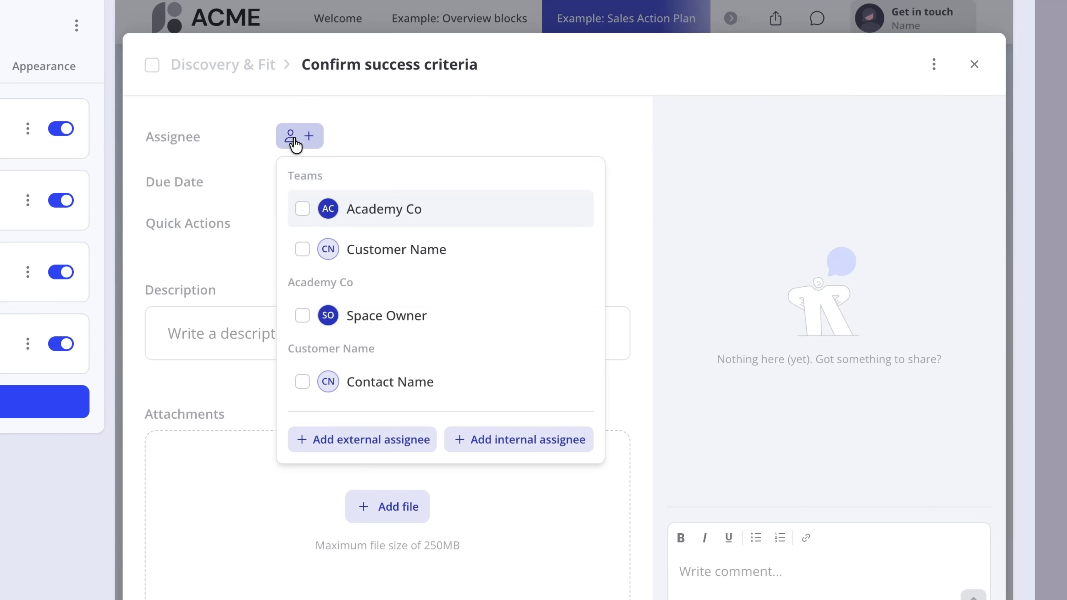
left_click(302, 382)
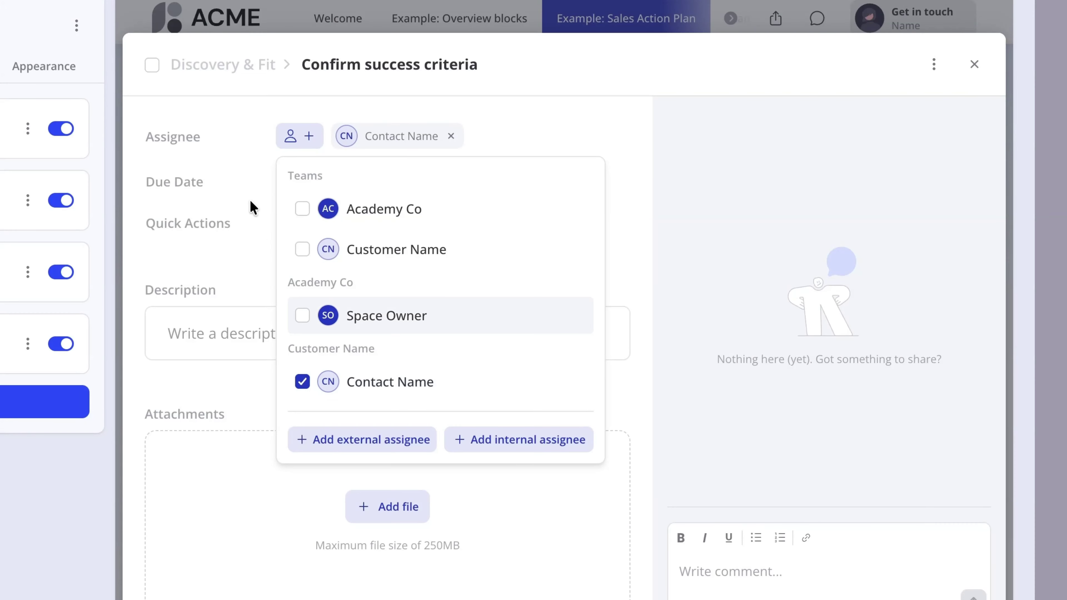
left_click(232, 163)
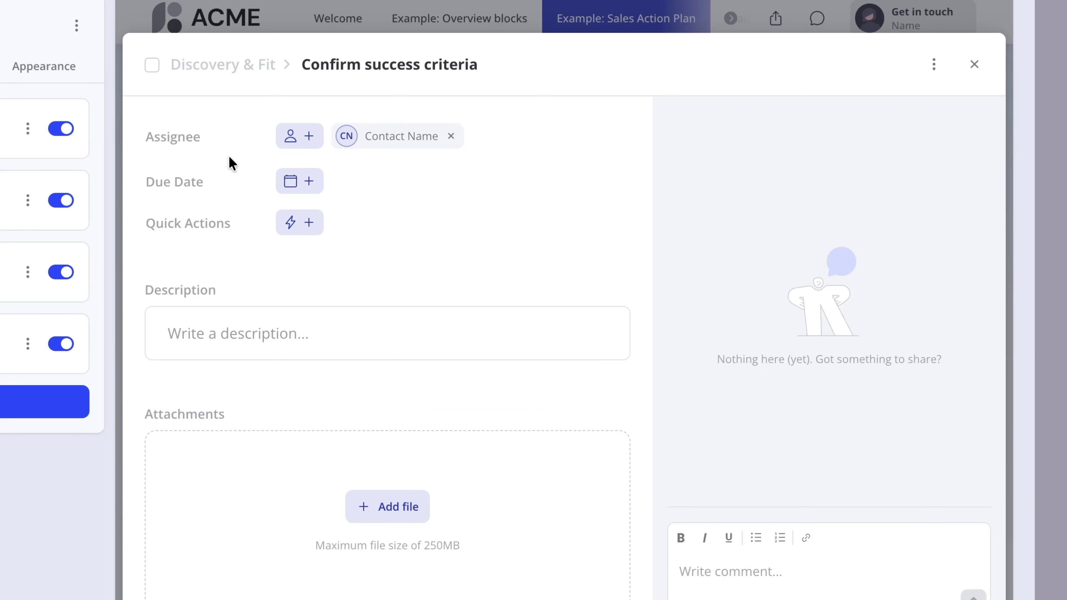
Step: Set the task's due date to 1 business day after the start date and apply the change
left_click(284, 189)
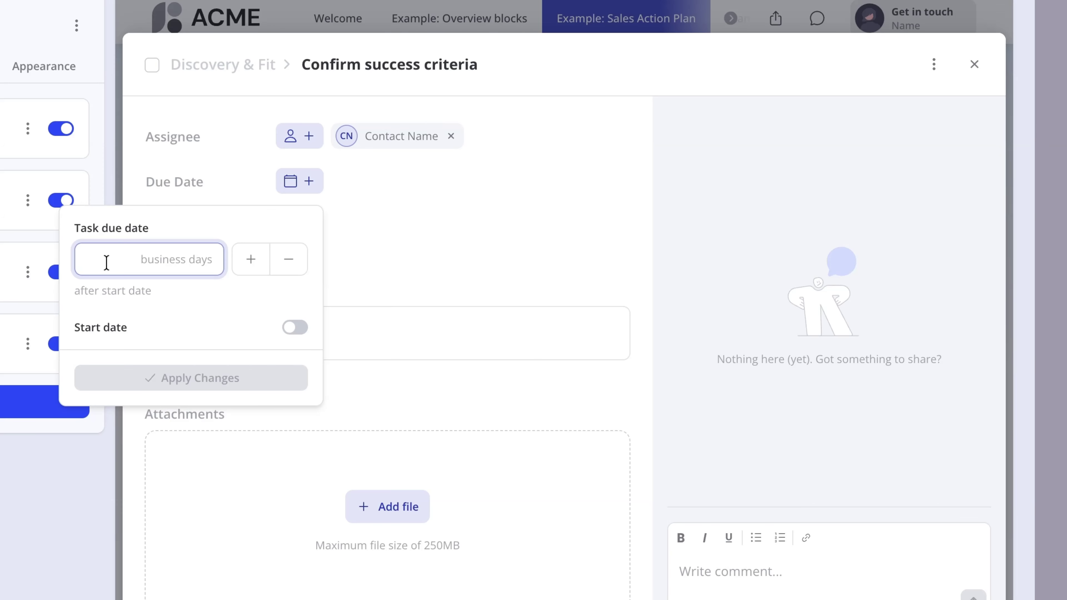
type("1")
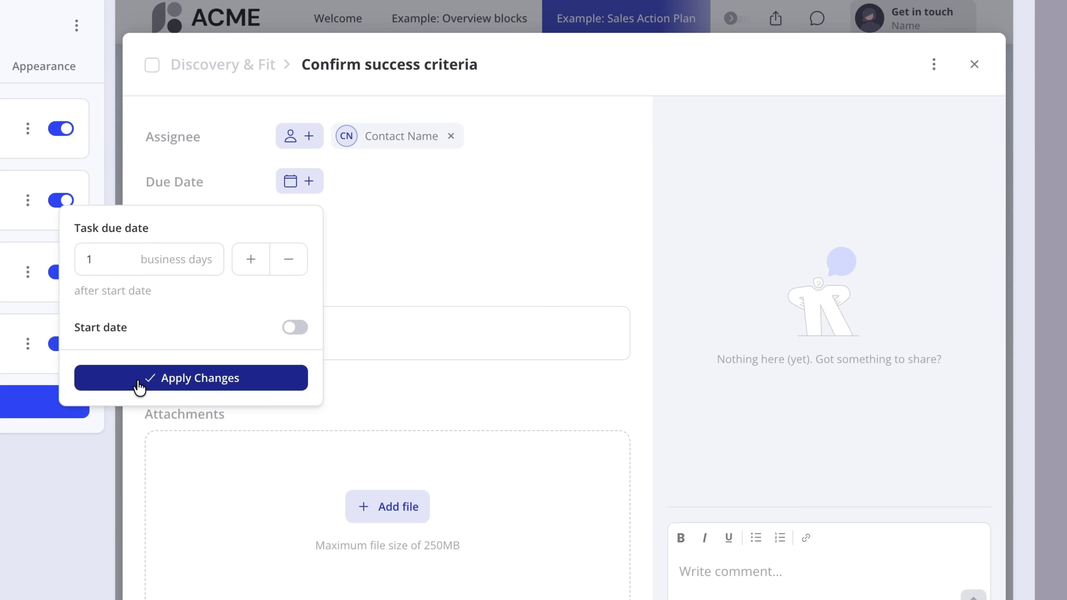
left_click(139, 380)
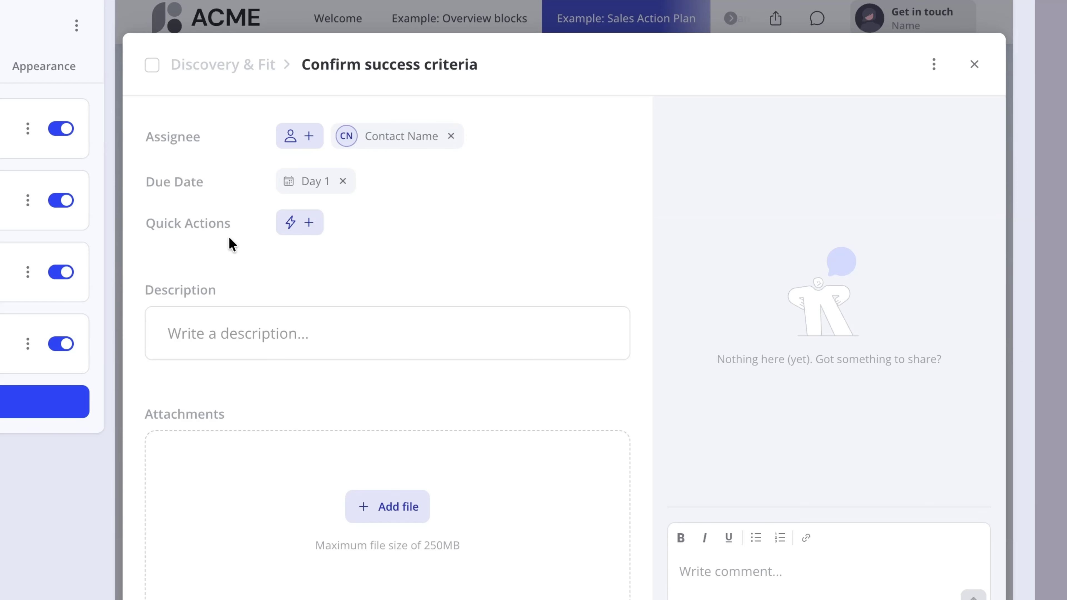
Step: Add a Book meeting quick action to the "Confirm success criteria" task and close its details
left_click(306, 230)
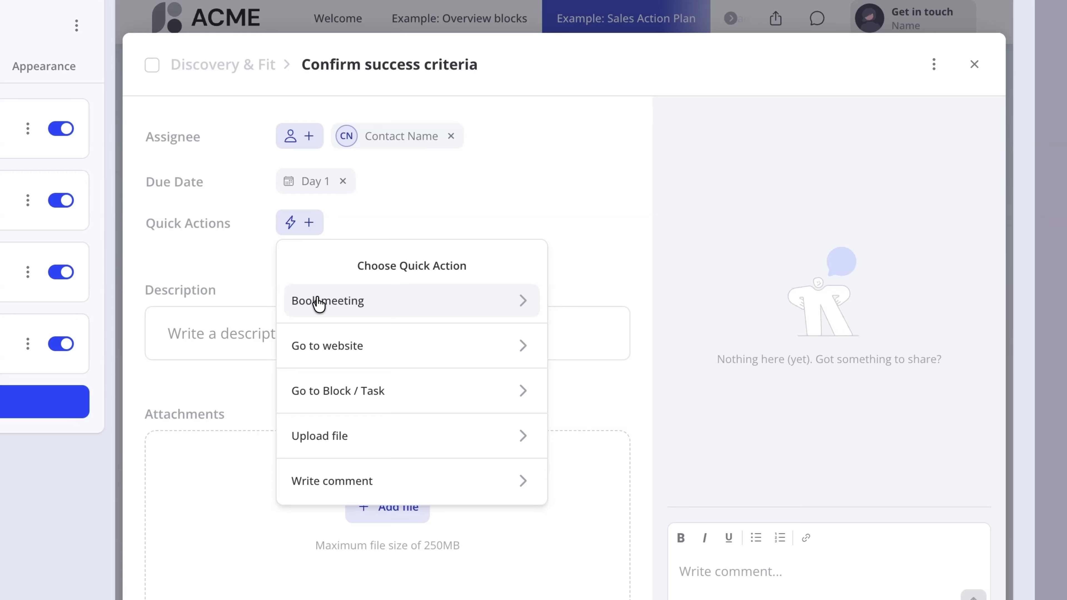
left_click(305, 349)
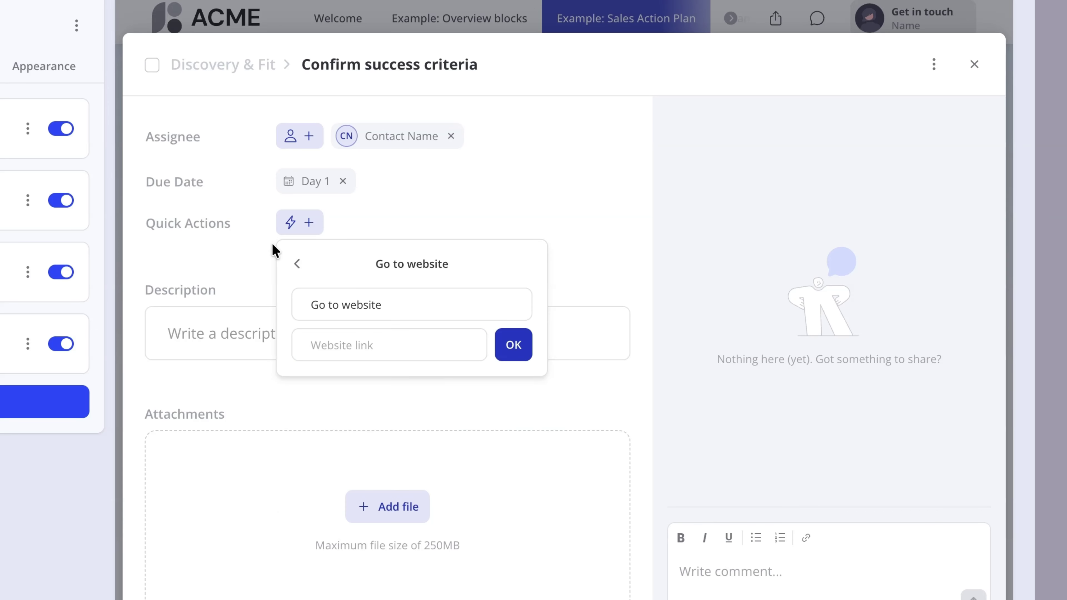
left_click(289, 258)
left_click(309, 301)
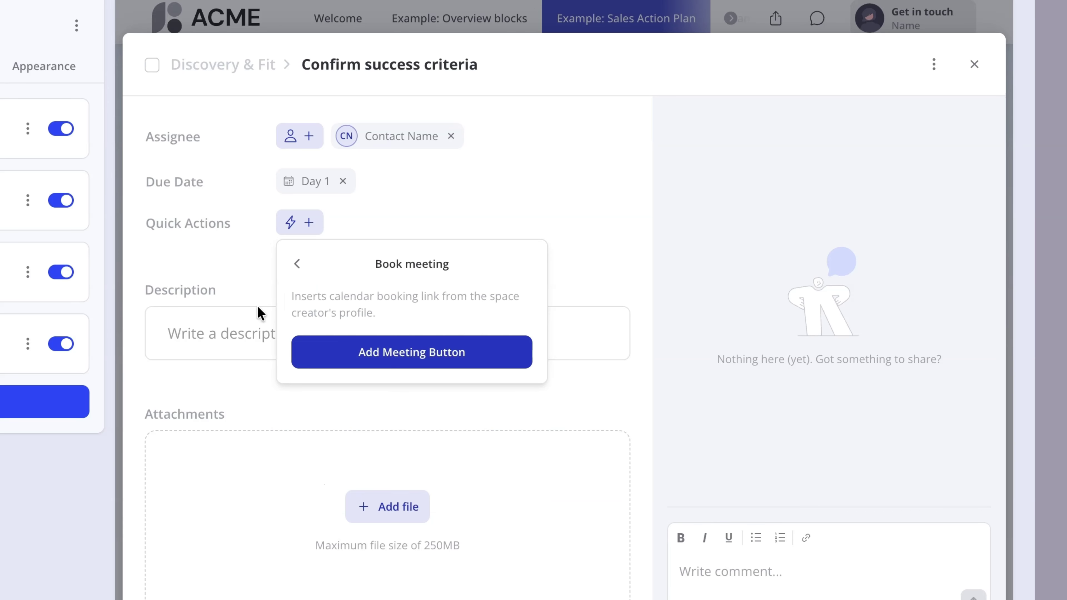
left_click(336, 357)
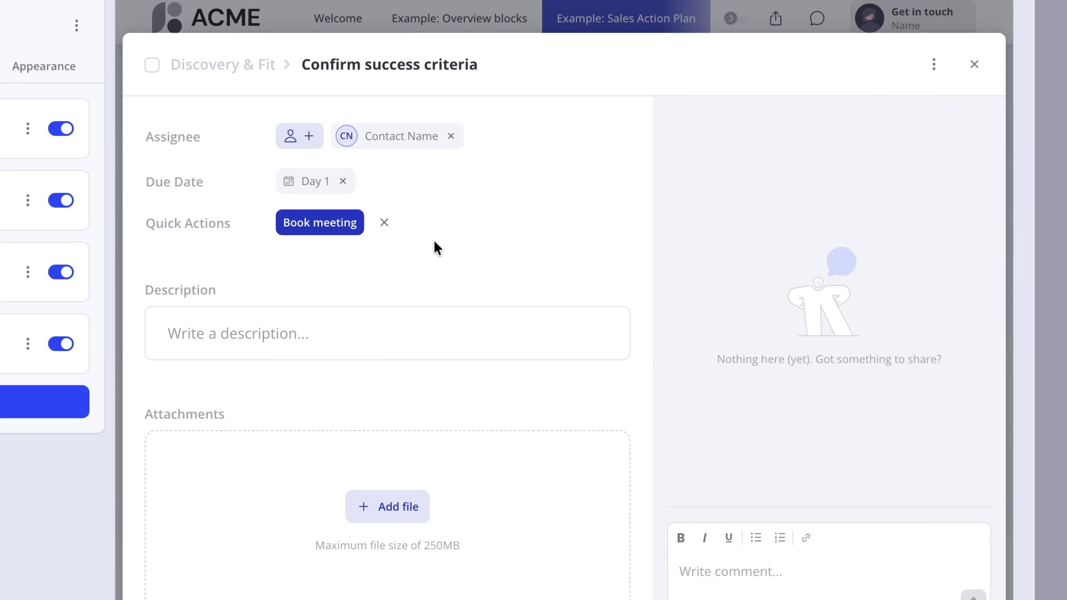
left_click(246, 332)
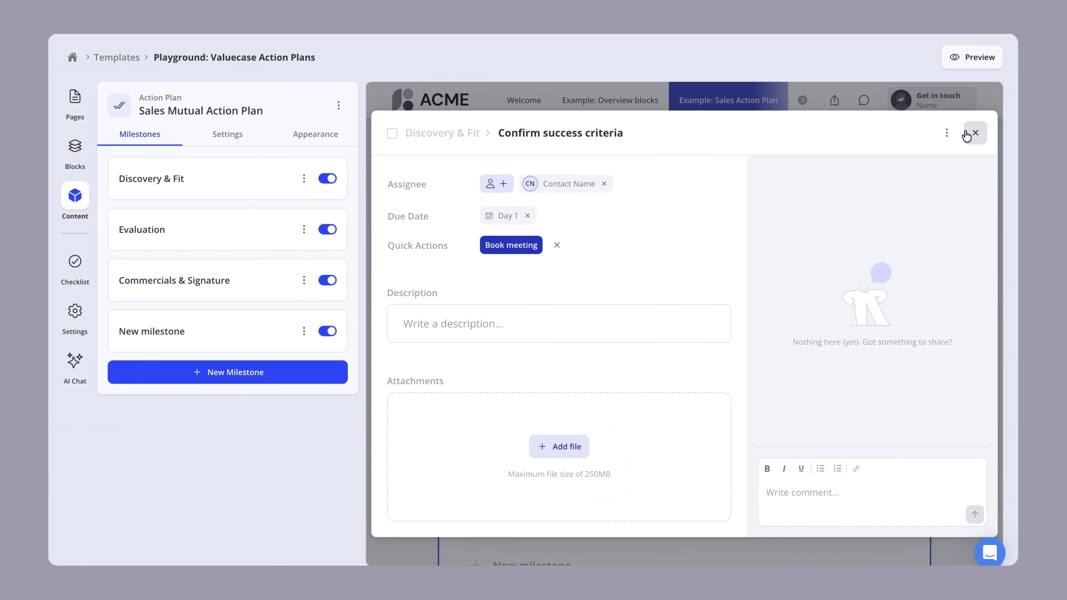
left_click(962, 69)
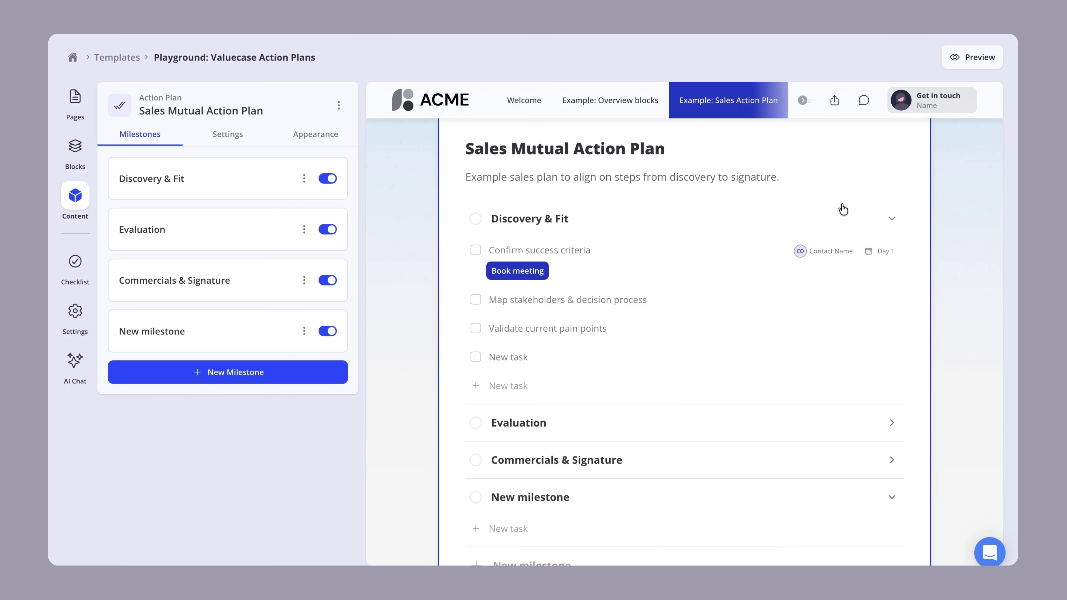
scroll(722, 242, "down", 1)
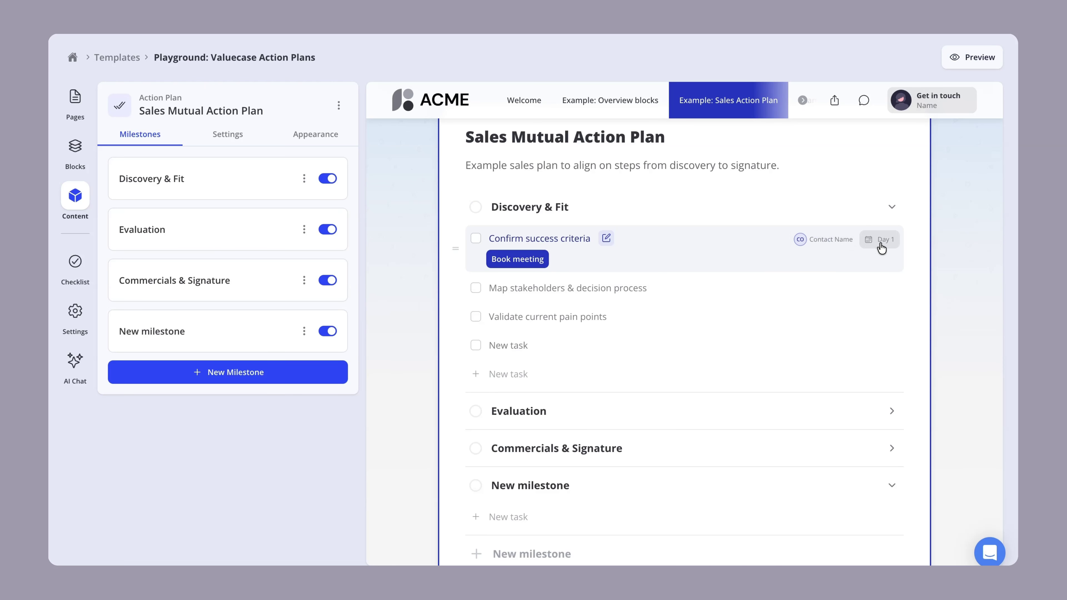
scroll(848, 235, "down", 1)
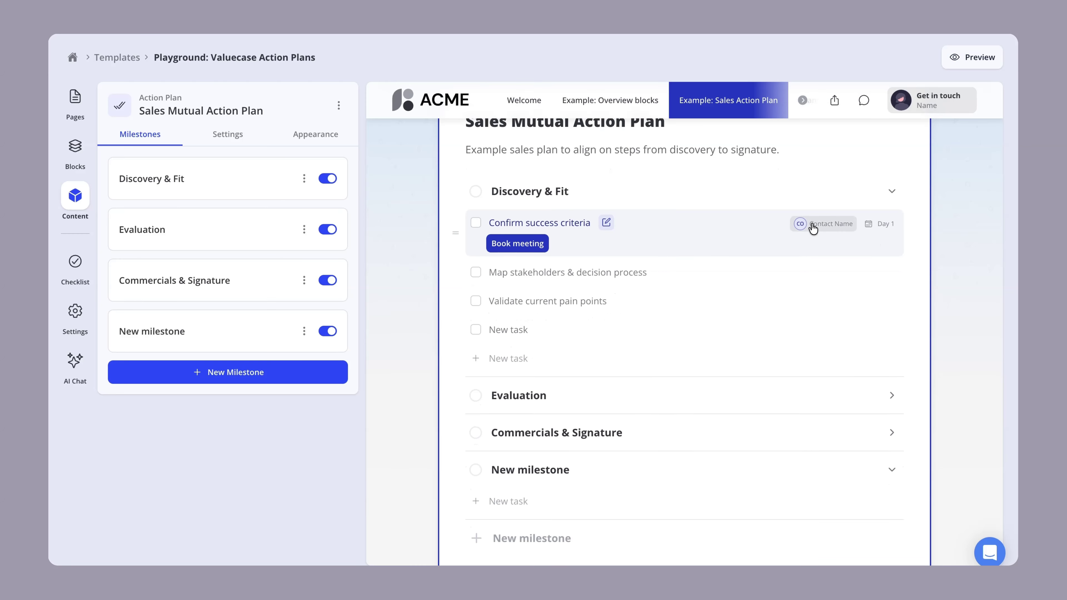
scroll(772, 219, "down", 3)
left_click(661, 235)
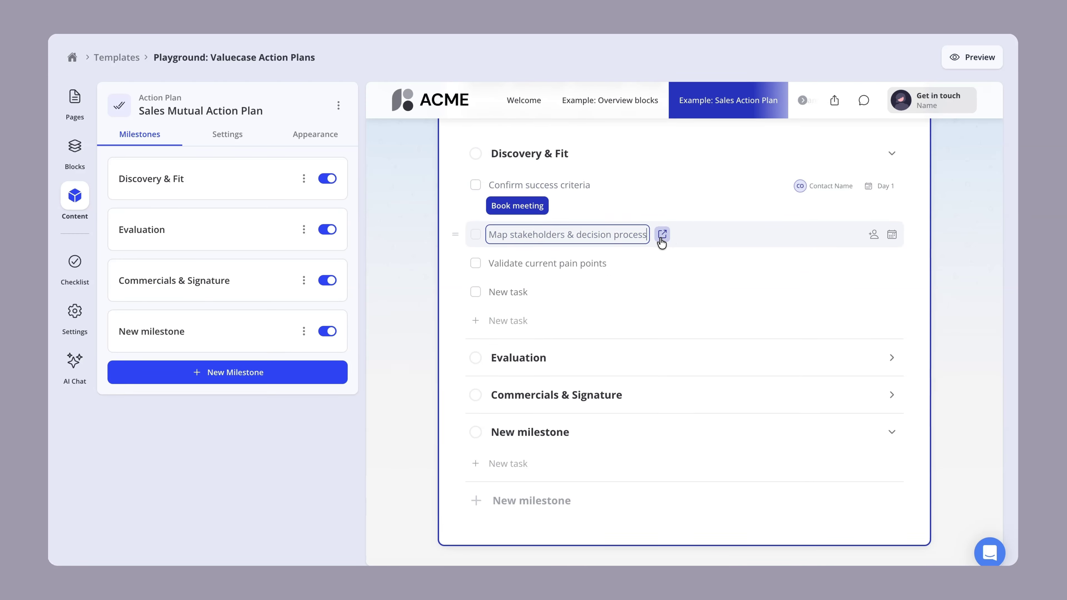
left_click(405, 259)
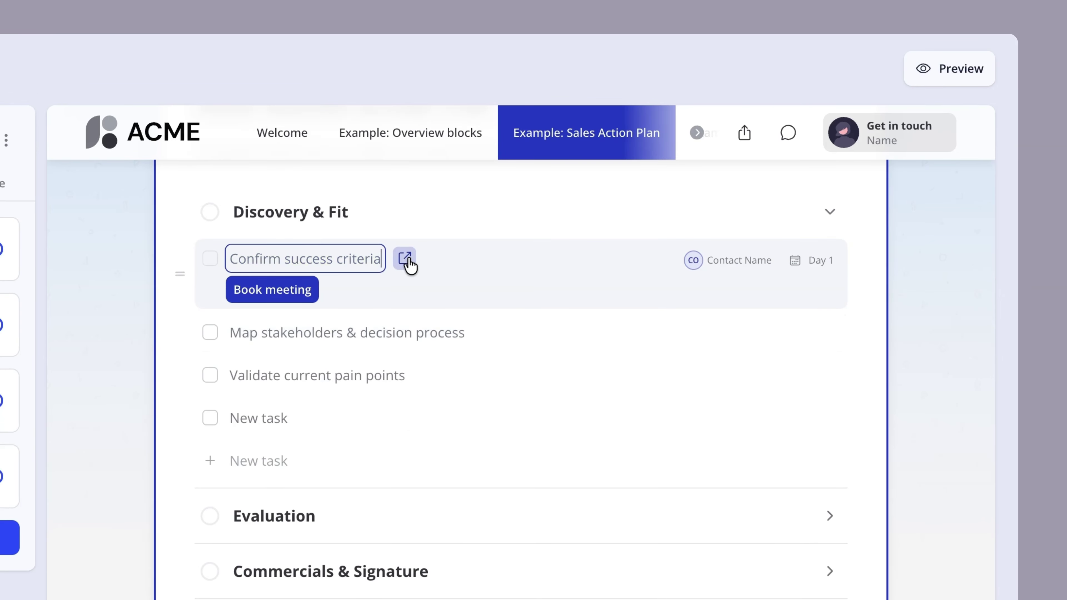
triple_click(305, 255)
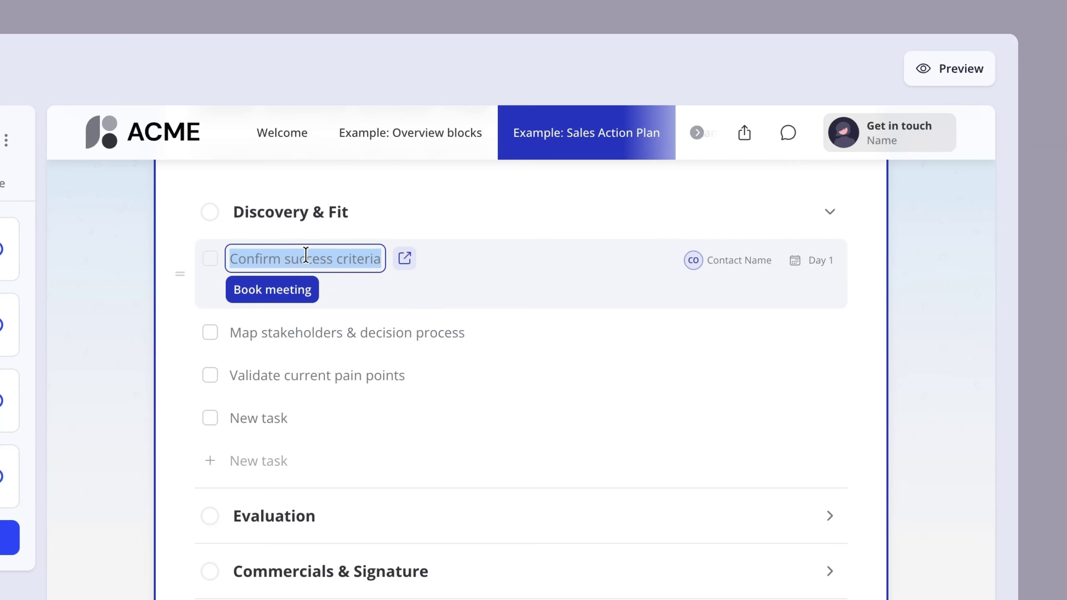
left_click(86, 283)
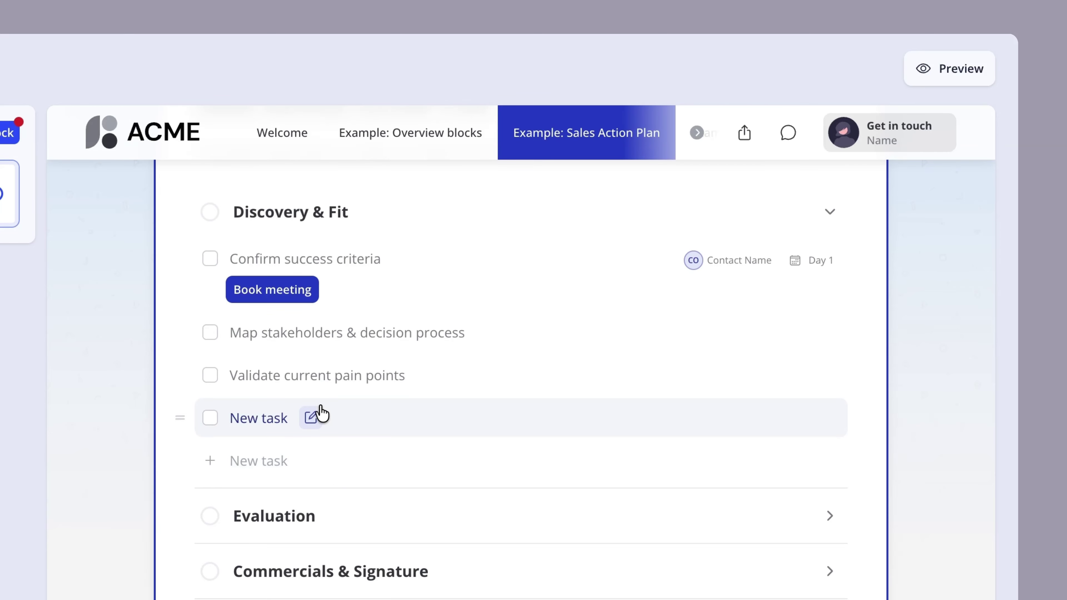
Step: Look into the details of the new task and the existing tasks in the Discovery & Fit milestone
left_click(317, 412)
double_click(257, 174)
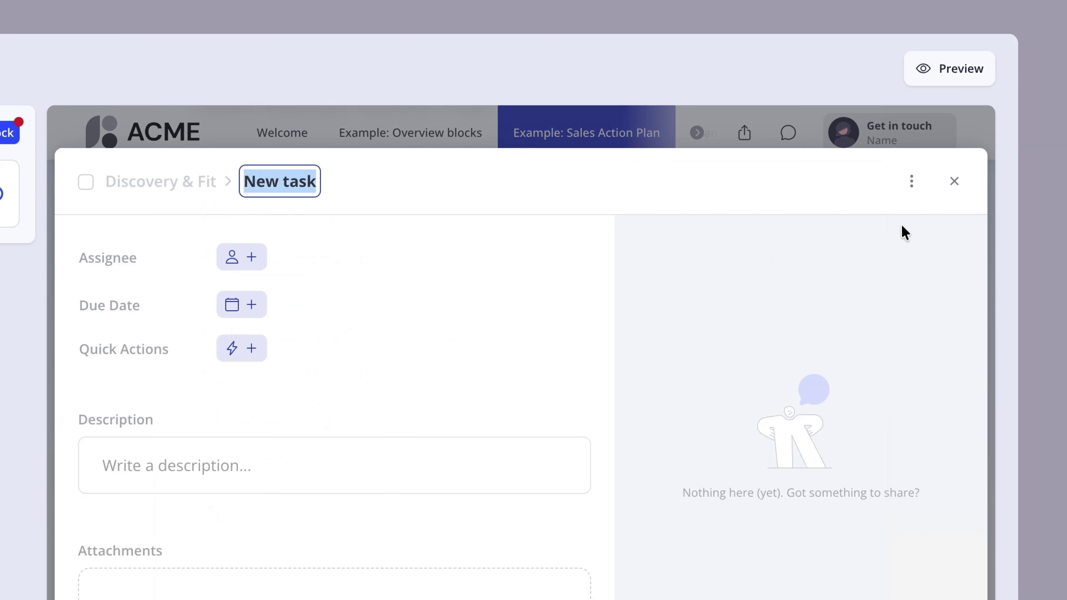
left_click(954, 181)
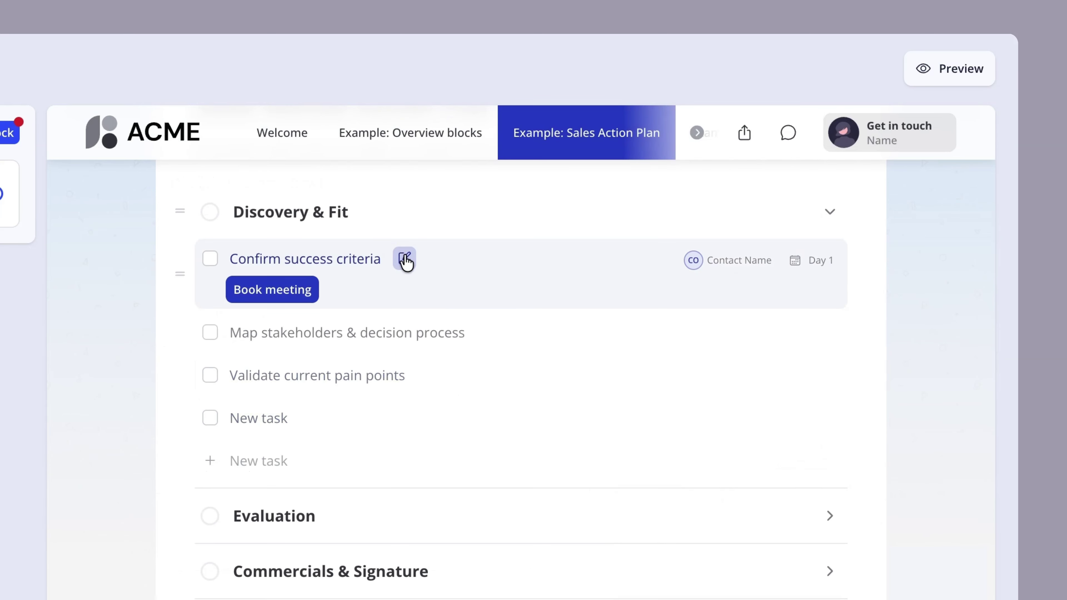
left_click(404, 258)
left_click(488, 335)
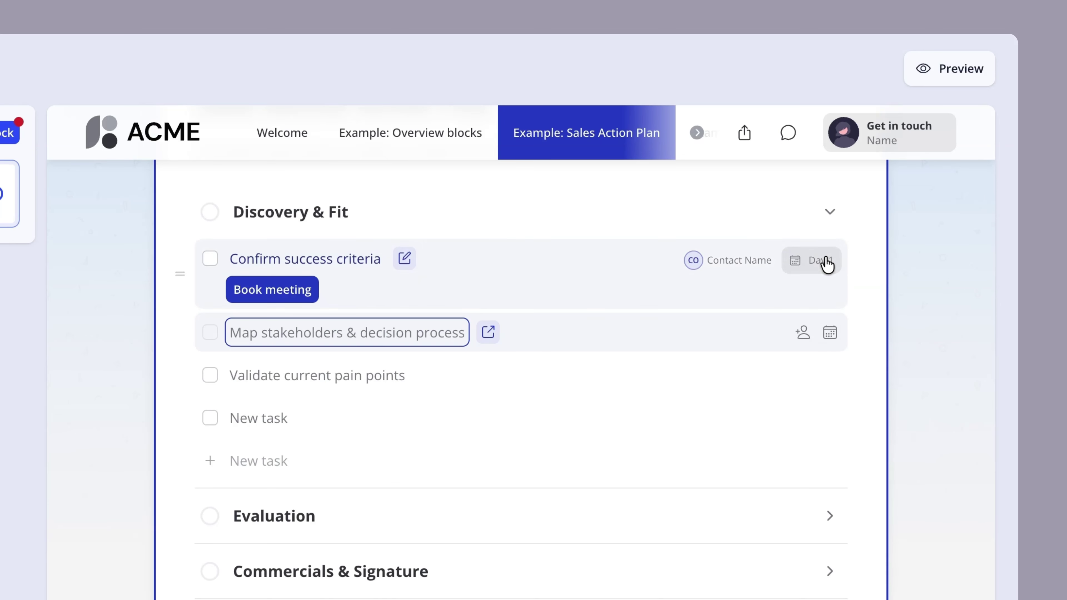
Step: Check the due date and assignee options of the "Confirm success criteria" task directly in the task list
left_click(845, 272)
left_click(818, 262)
left_click(917, 265)
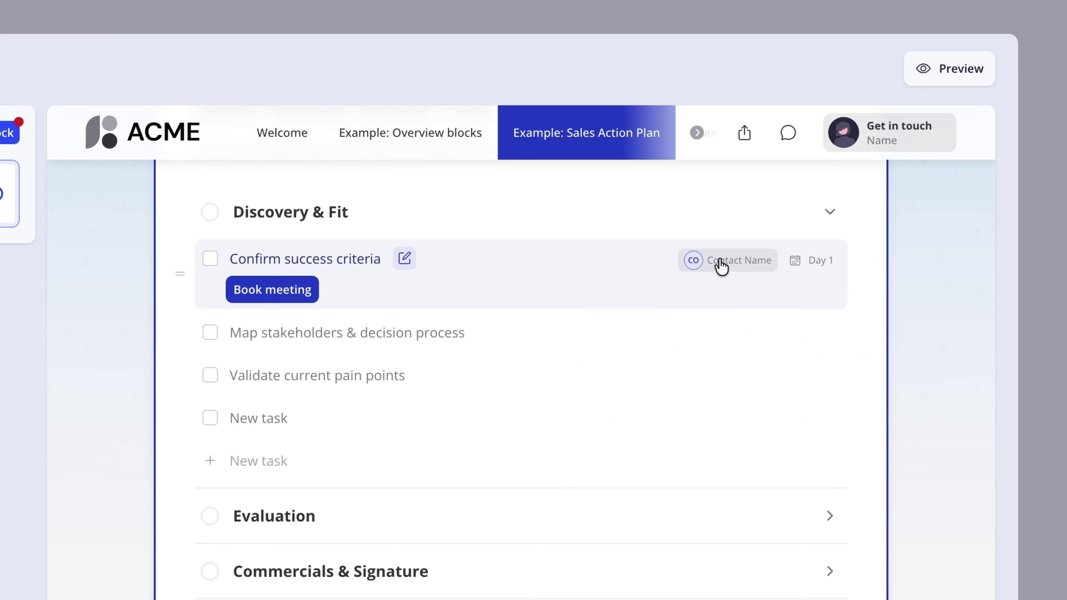
left_click(719, 260)
left_click(923, 256)
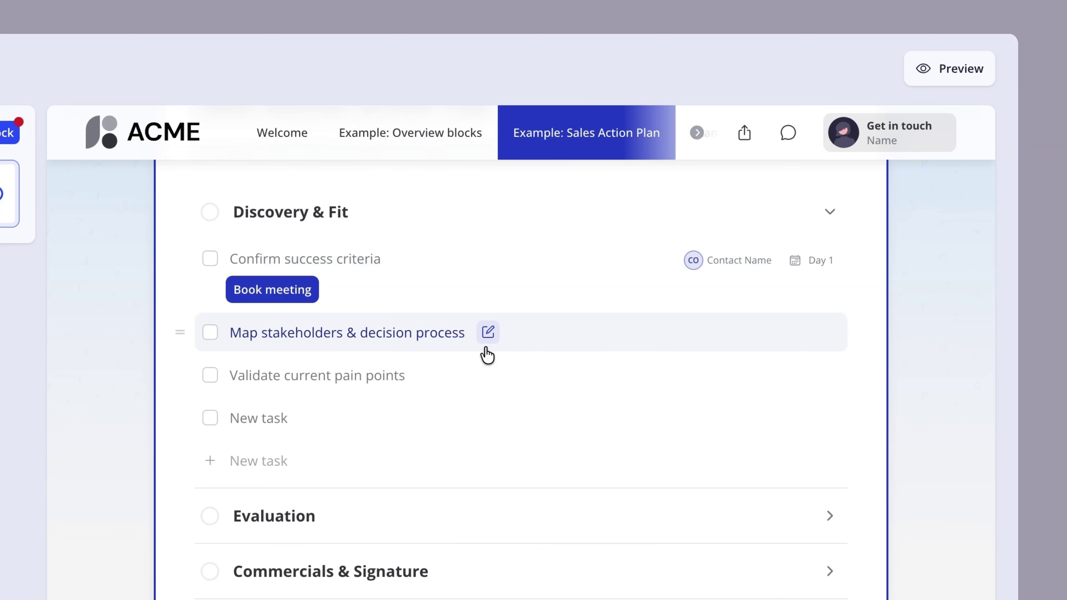
Step: Open the Example: Onboarding Plan page and review the Customer Onboarding Plan's start date, end date and progress fields
scroll(487, 355, "up", 2)
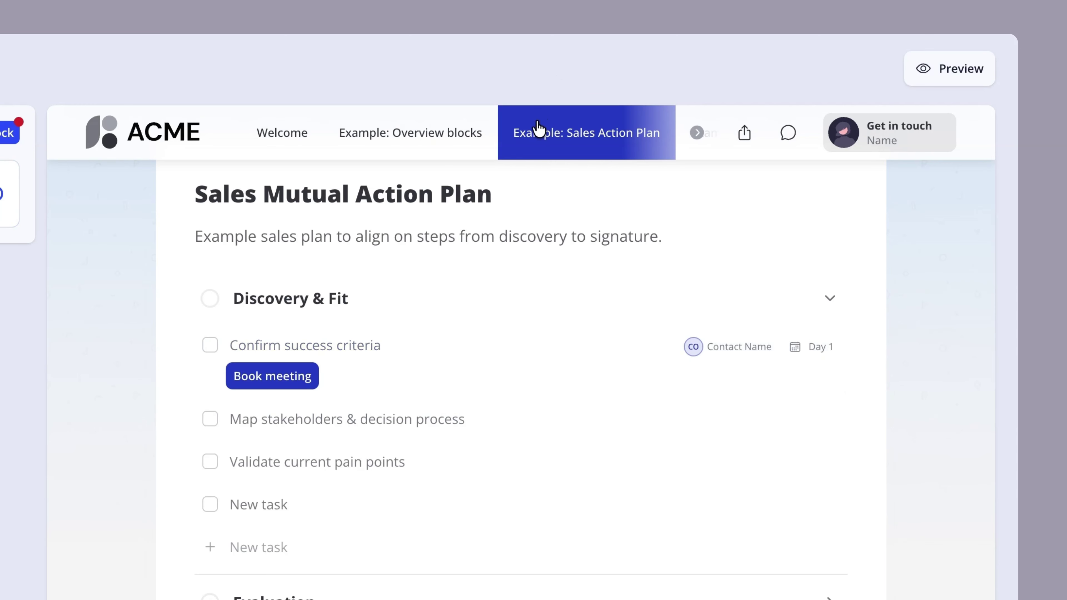
scroll(486, 134, "right", 3)
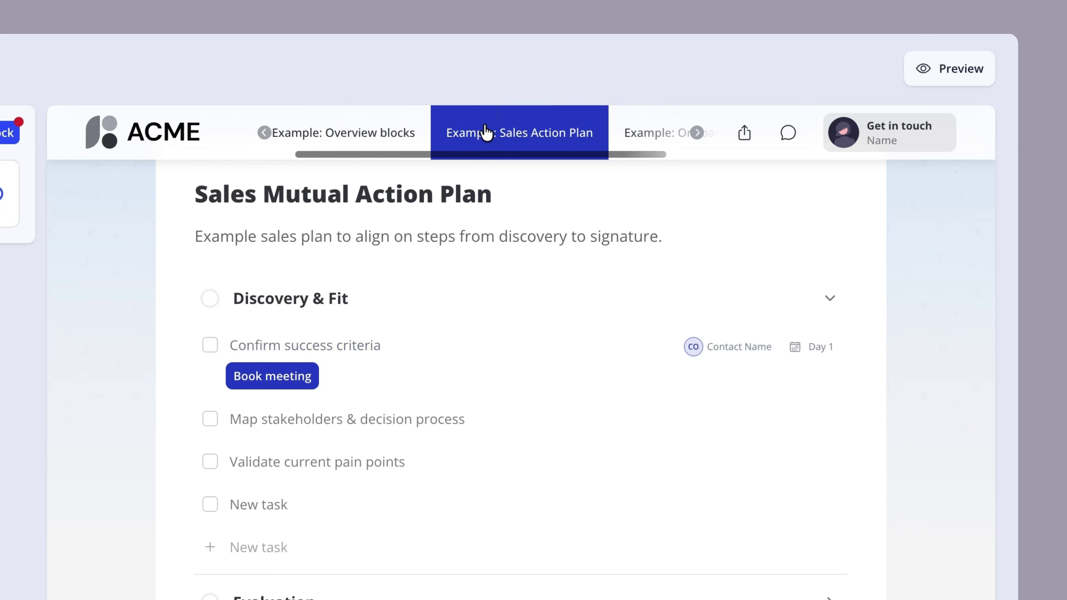
left_click(613, 130)
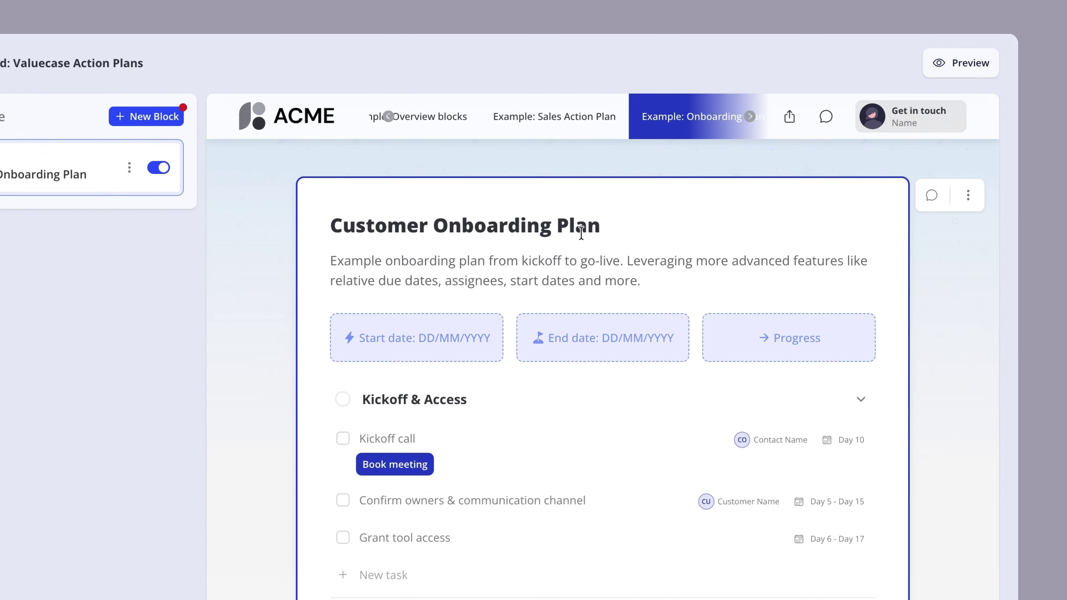
scroll(495, 271, "down", 1)
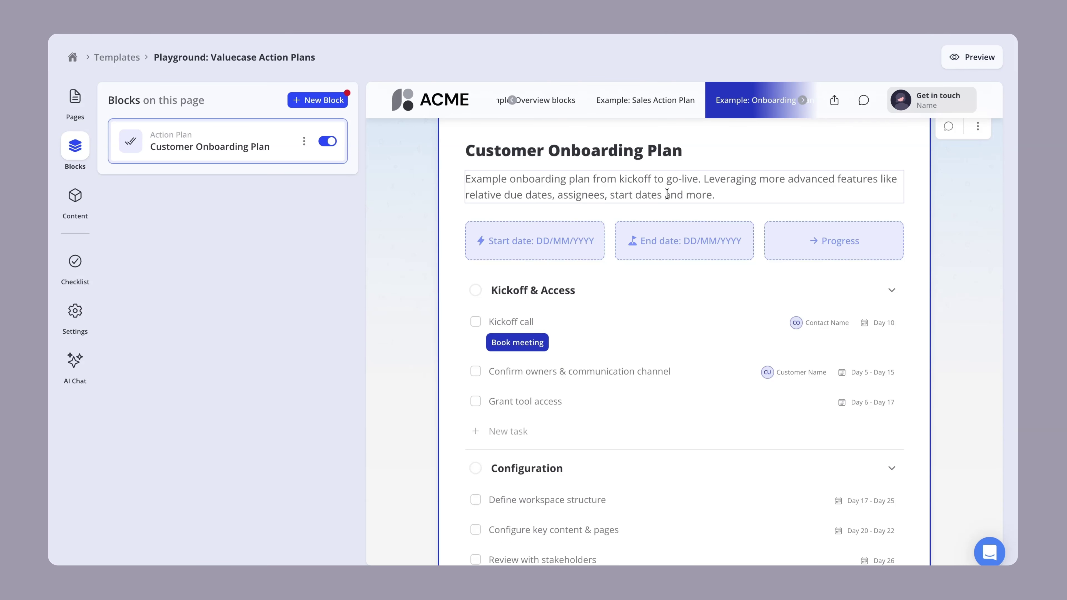
left_click_drag(463, 243, 864, 245)
left_click(674, 137)
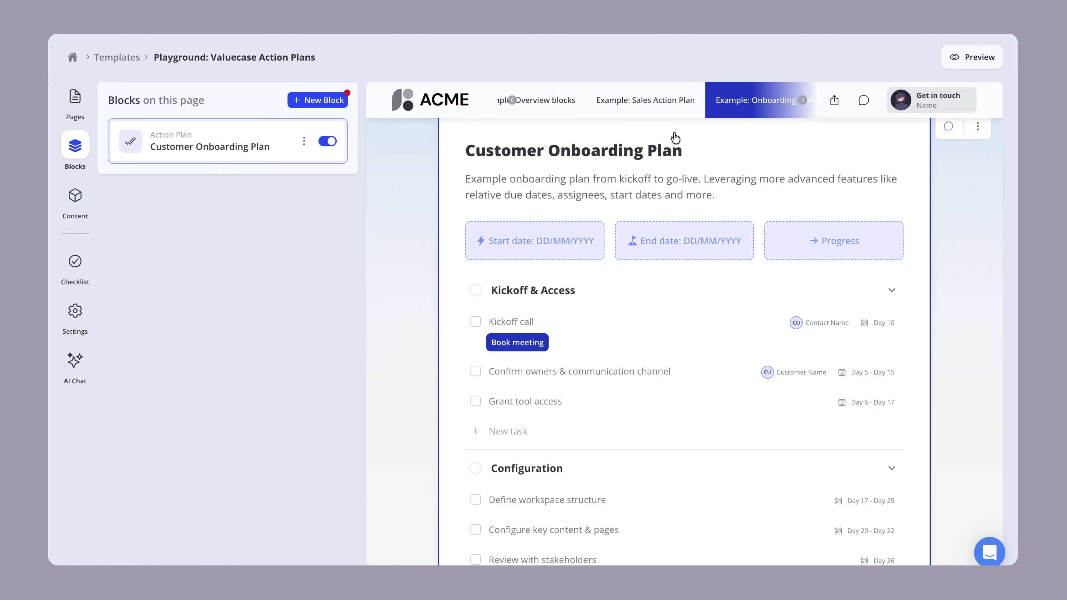
Step: Open the Customer Onboarding Plan's appearance options and read the start date, end date and progress settings
scroll(631, 131, "up", 1)
left_click(581, 152)
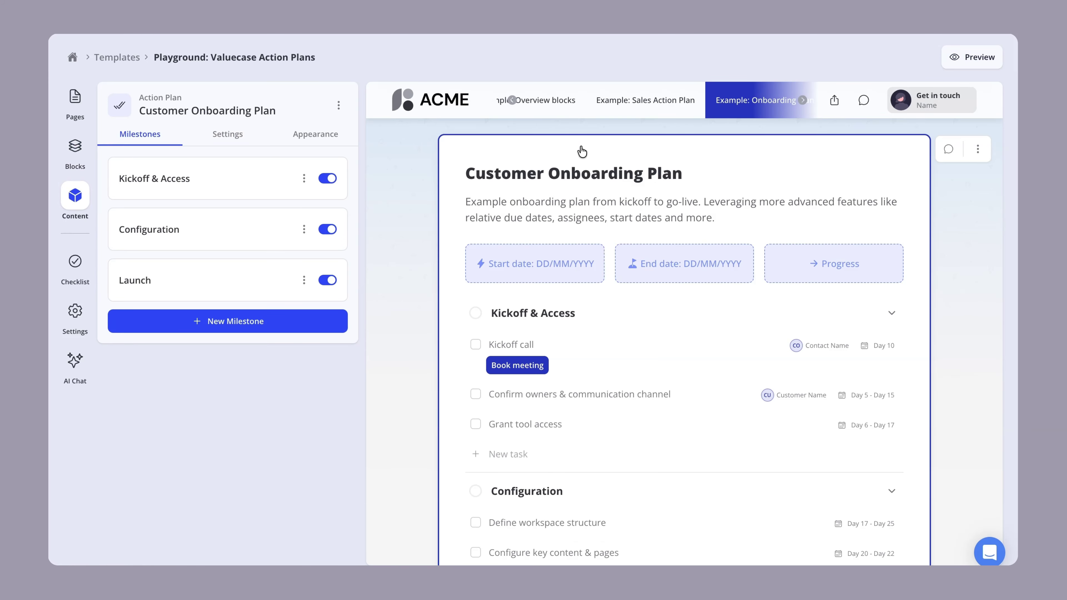
left_click(299, 137)
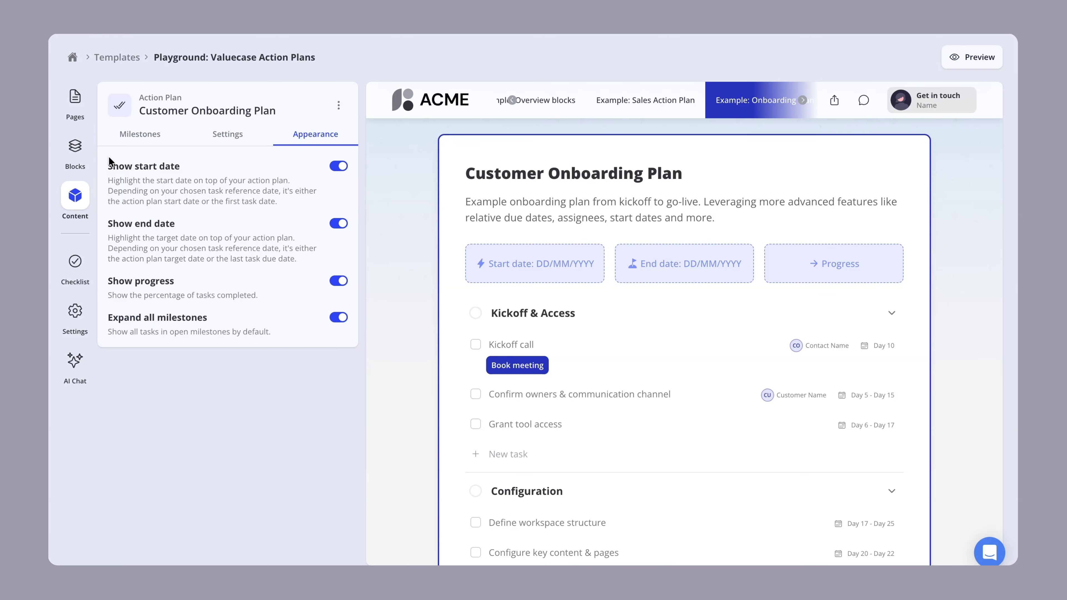
left_click_drag(109, 162, 230, 207)
left_click(170, 219)
left_click_drag(170, 220, 243, 256)
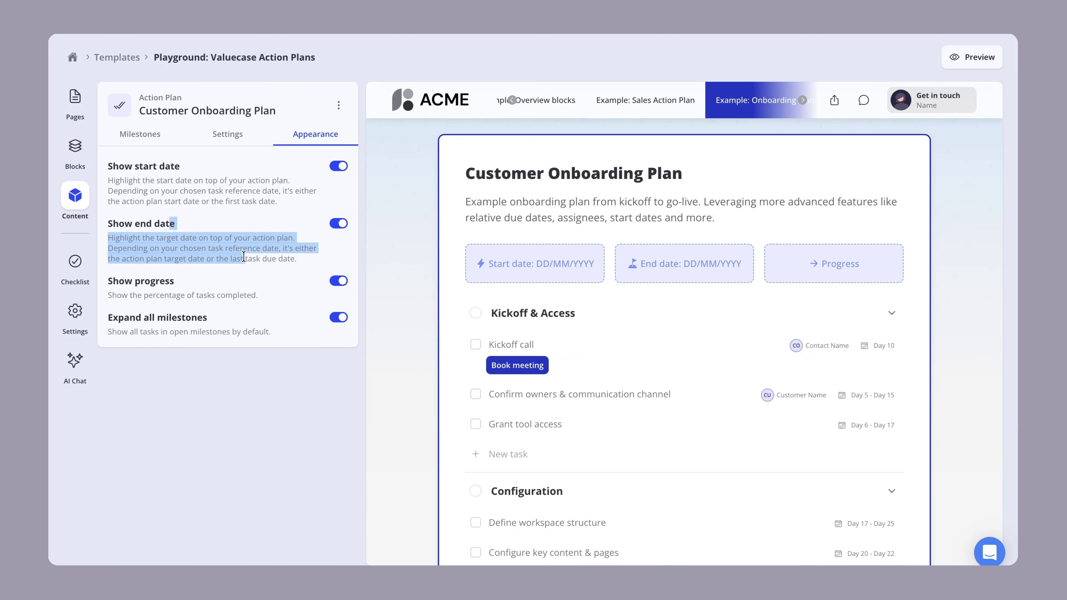
left_click_drag(126, 281, 225, 284)
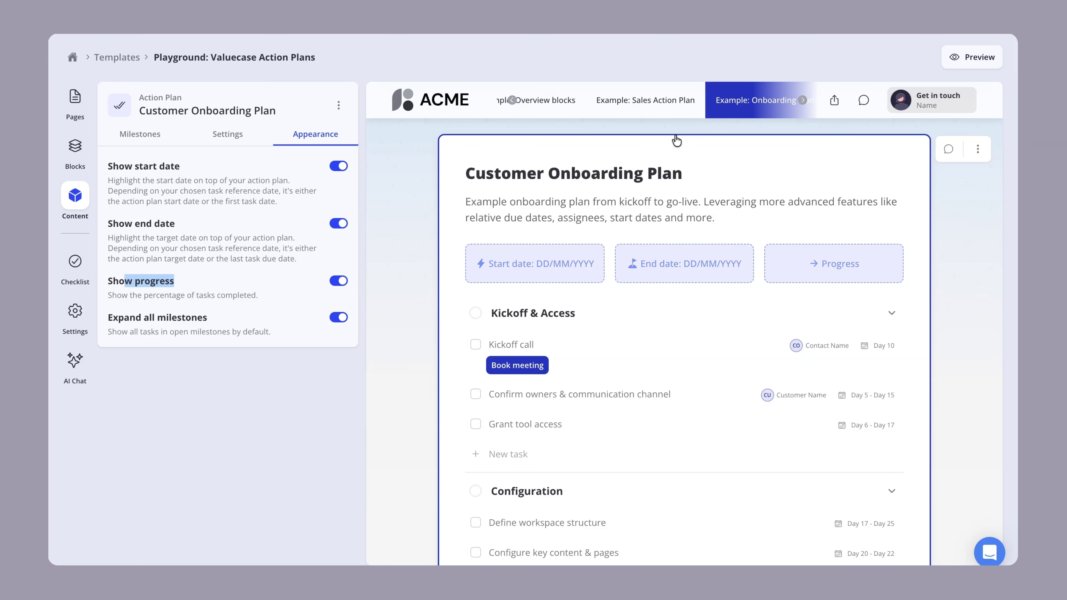
Step: Compare the collapsible milestones of the Sales Mutual Action Plan with the expanded milestones of the Customer Onboarding Plan
left_click(655, 106)
scroll(462, 343, "down", 3)
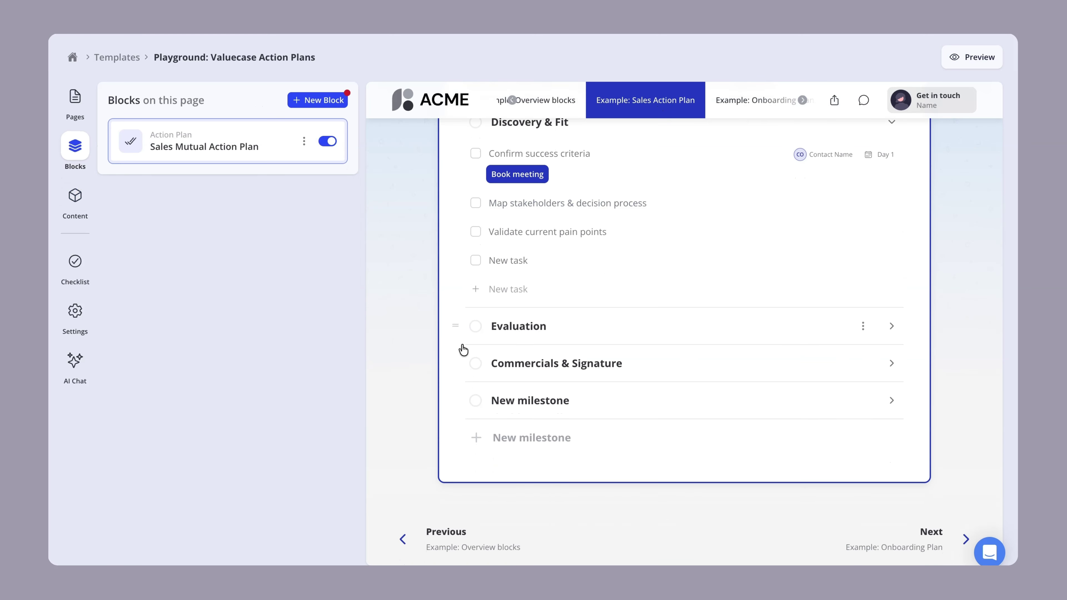
left_click(655, 332)
left_click(655, 332)
left_click(655, 332)
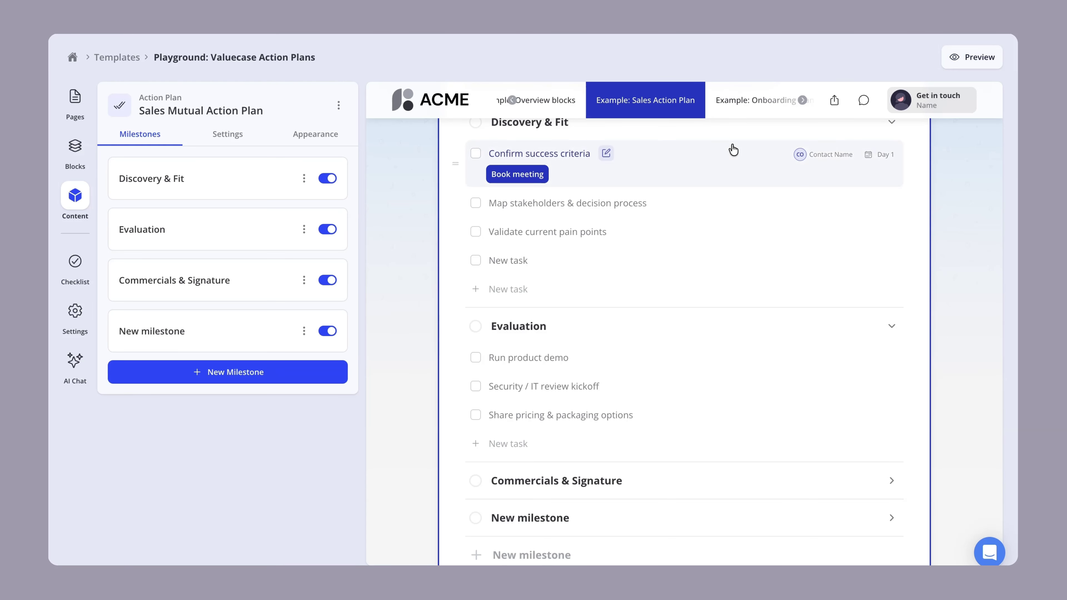
left_click(750, 100)
scroll(583, 311, "down", 6)
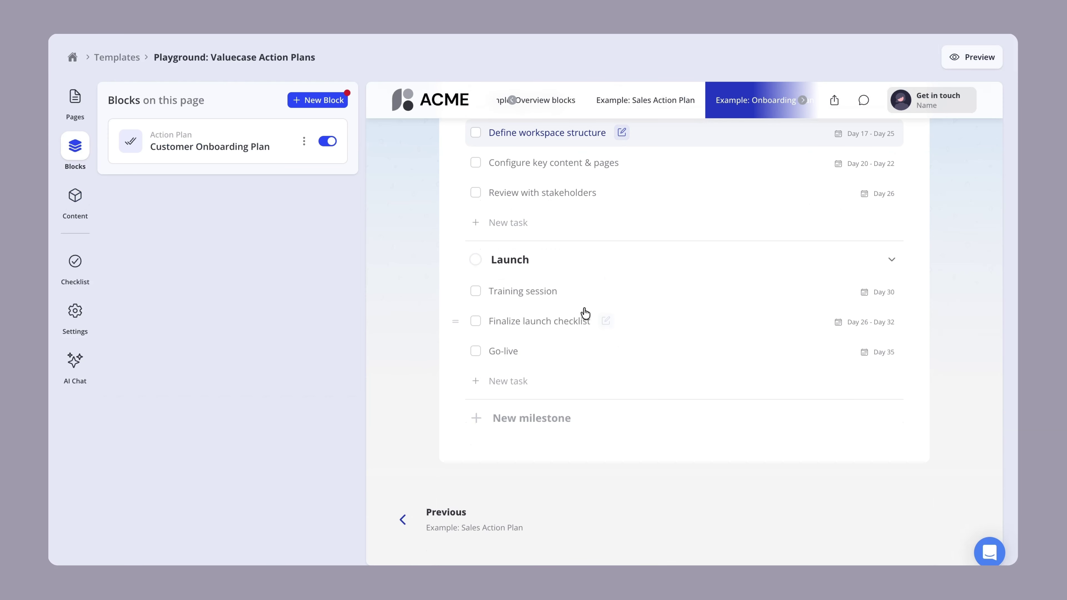
scroll(585, 313, "up", 8)
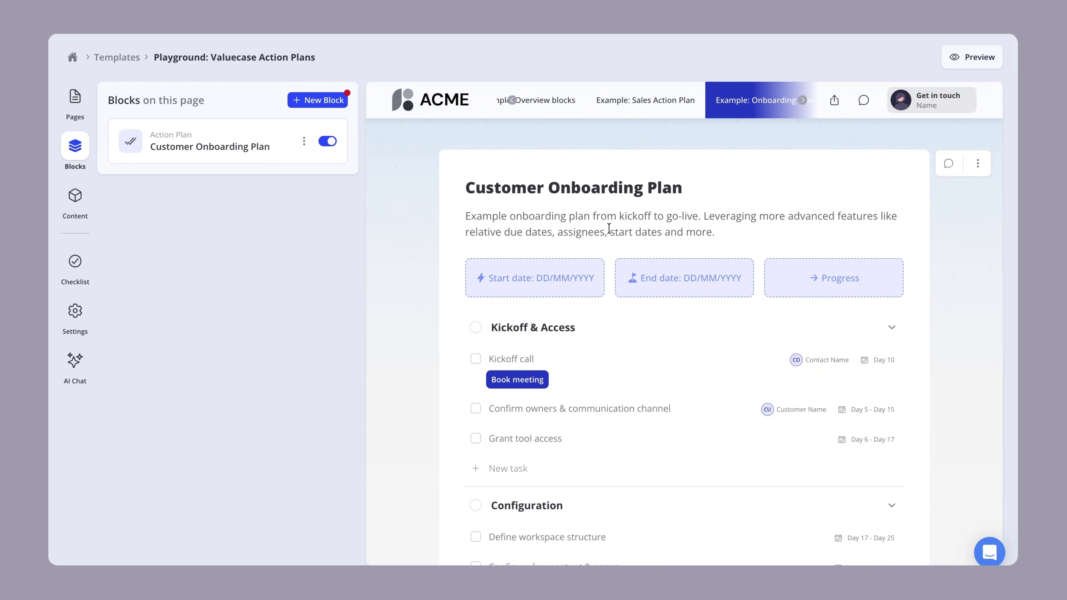
Step: Open the Example: Overview blocks page and look over its Progress and Next task blocks
left_click(651, 101)
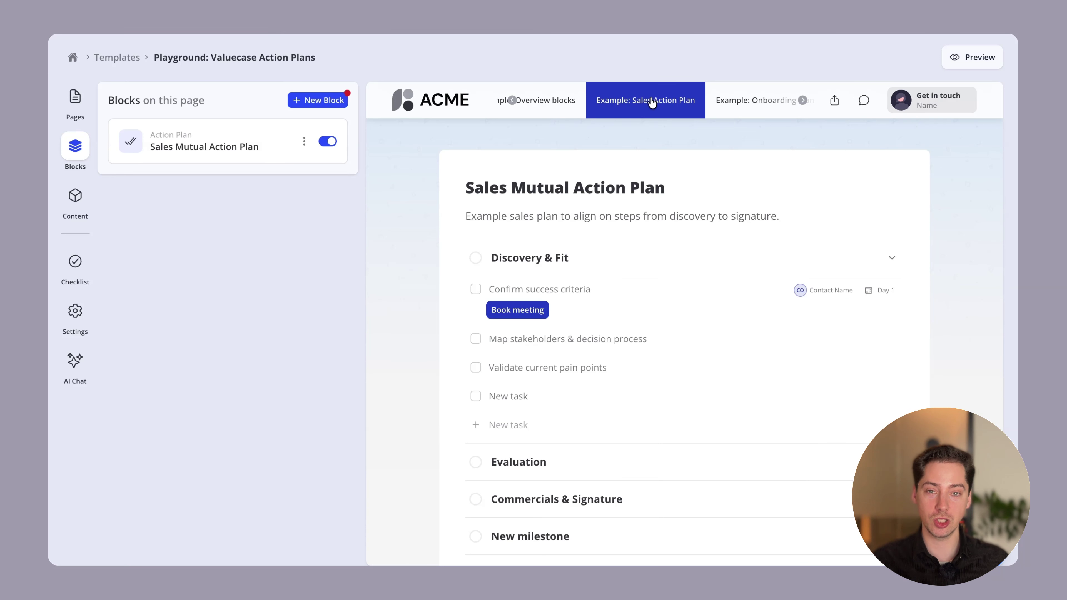
scroll(650, 101, "left", 2)
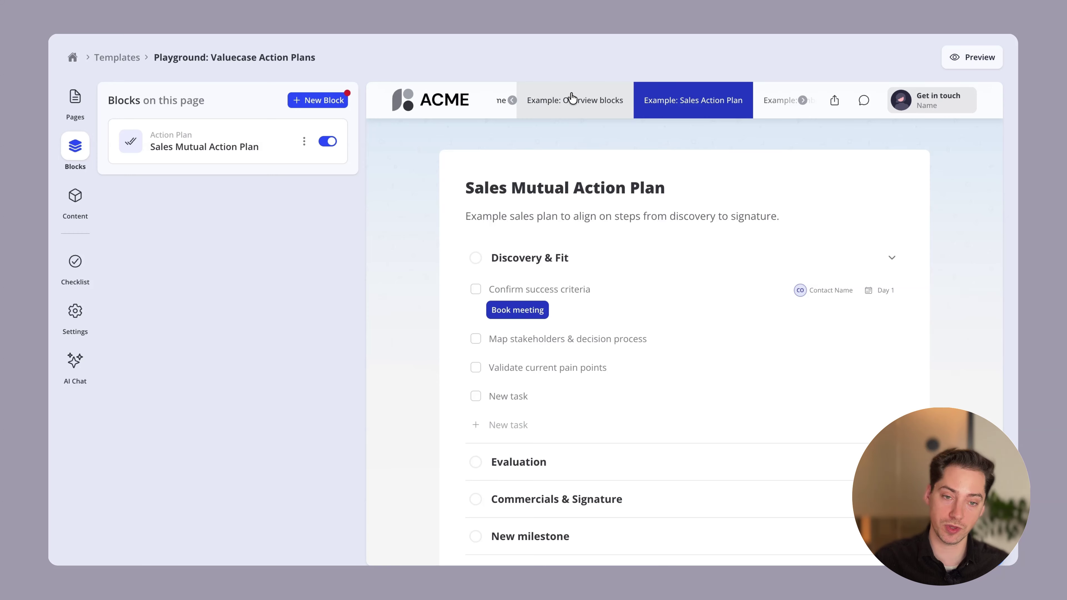
scroll(572, 97, "left", 2)
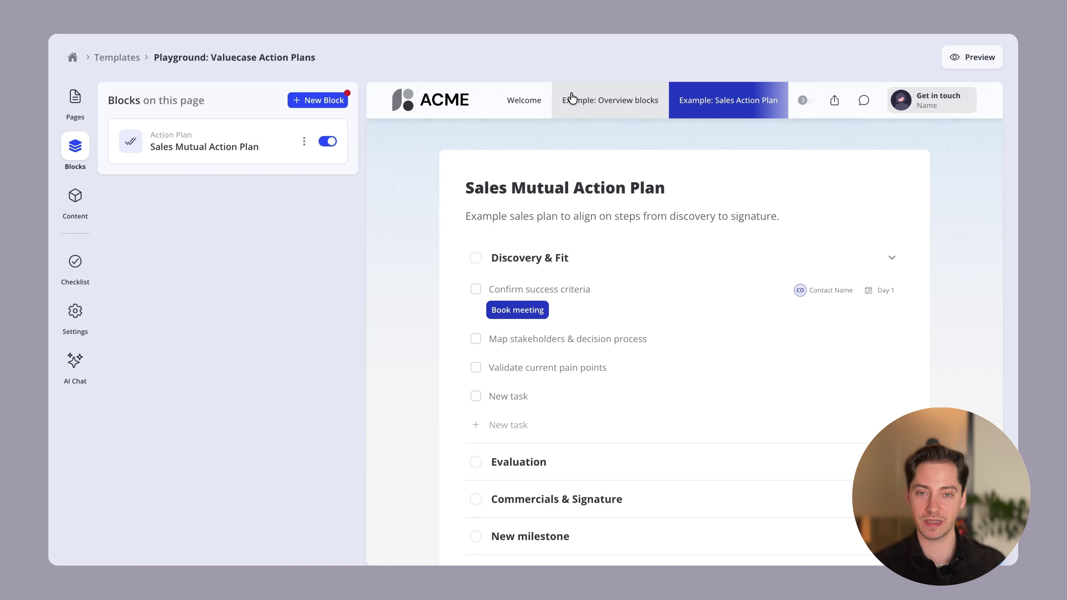
left_click(571, 97)
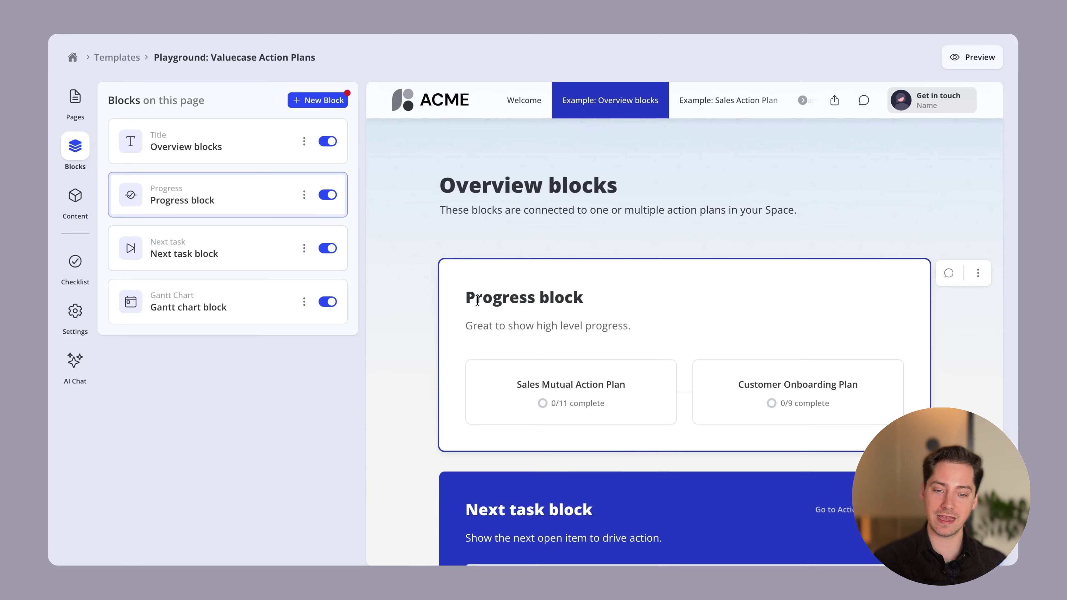
scroll(418, 206, "down", 3)
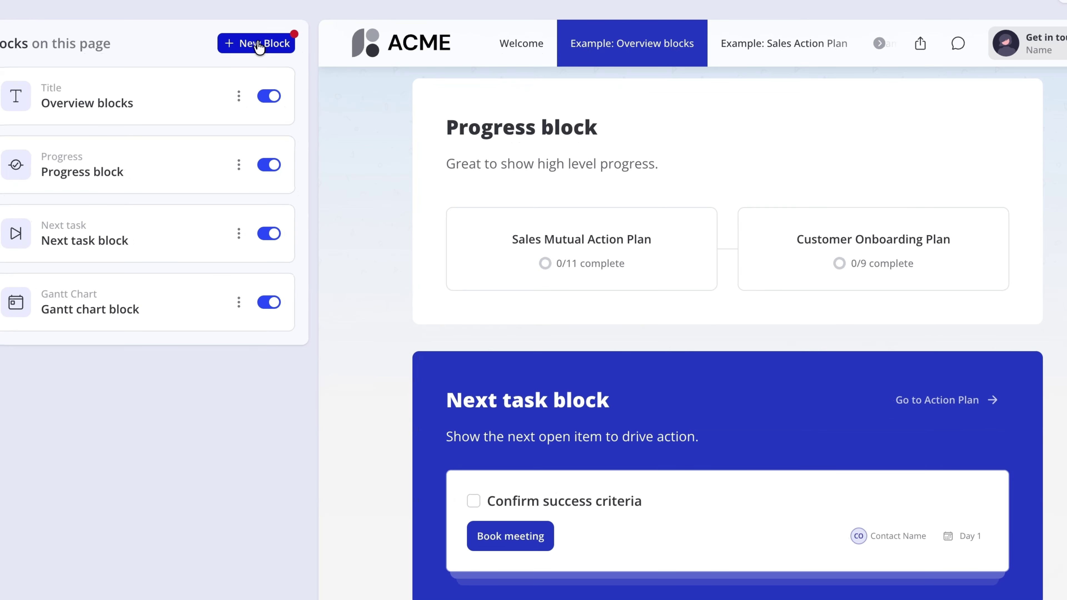
Step: View the block types available for adding to the page, and return to the Progress block without adding one
left_click(317, 98)
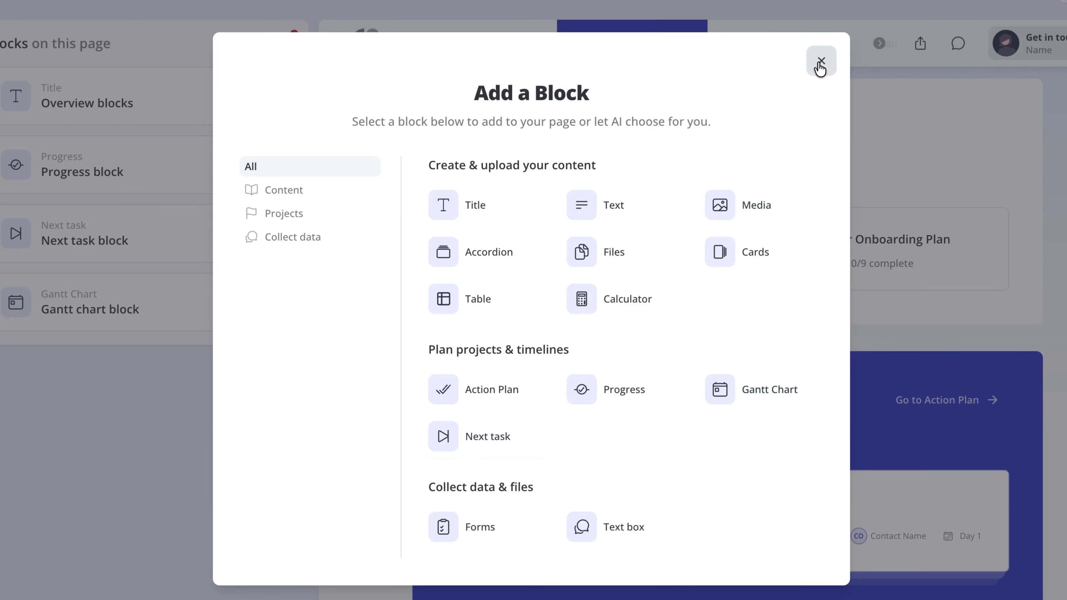
left_click(820, 62)
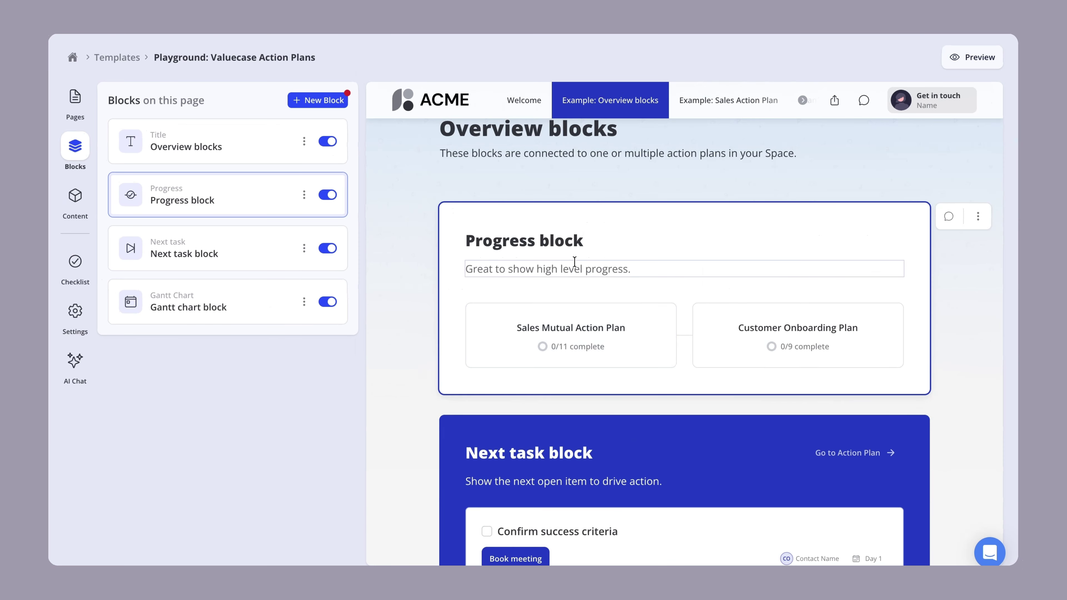
scroll(574, 261, "down", 1)
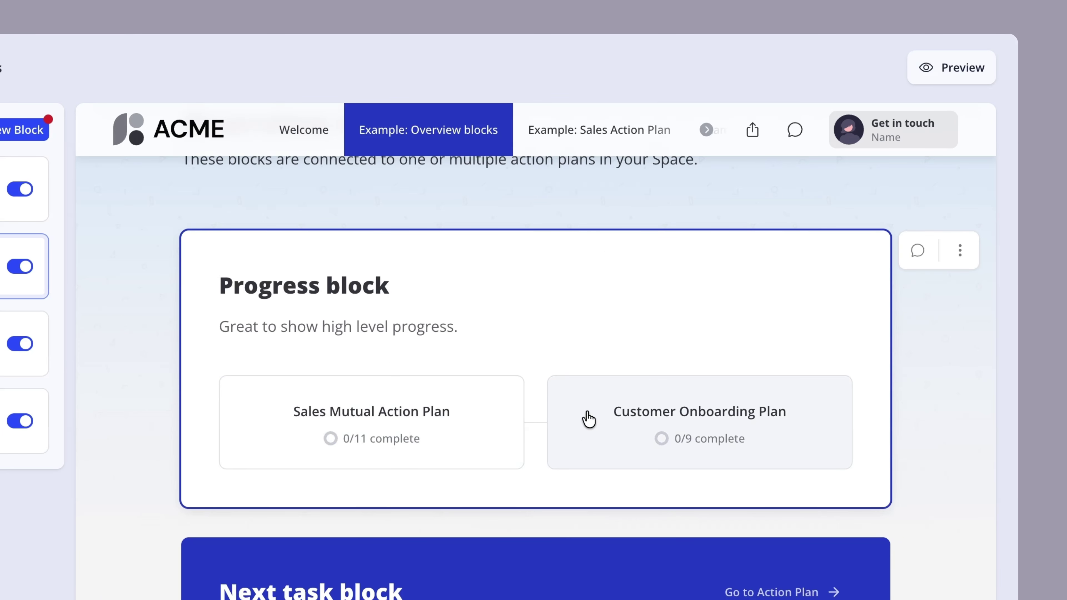
Step: Open the Progress block's action plan selection and examine which plans are shown on the chart
left_click(276, 257)
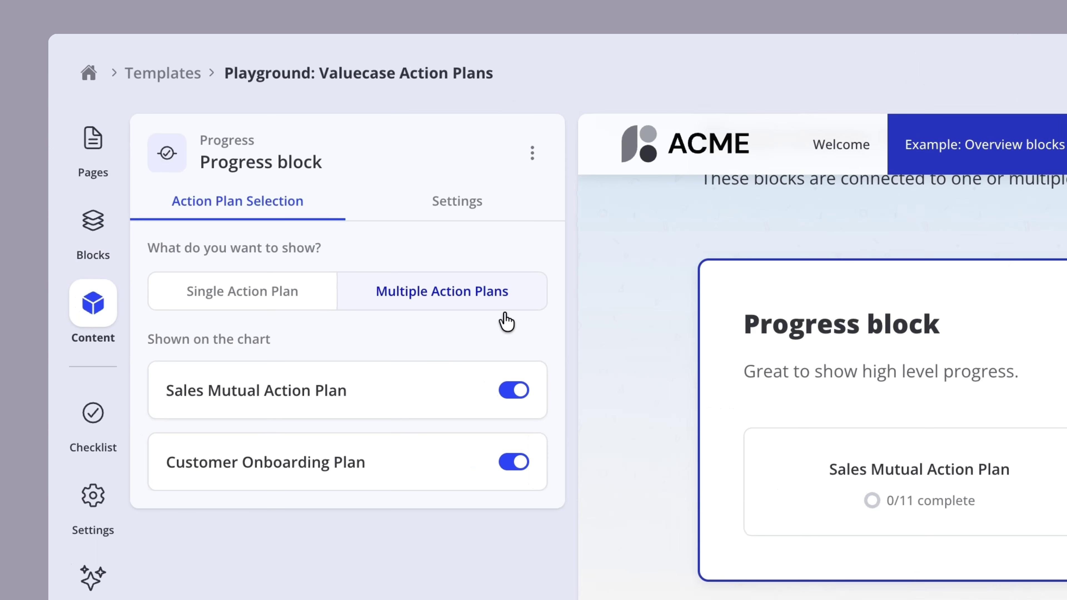
left_click_drag(459, 350, 310, 519)
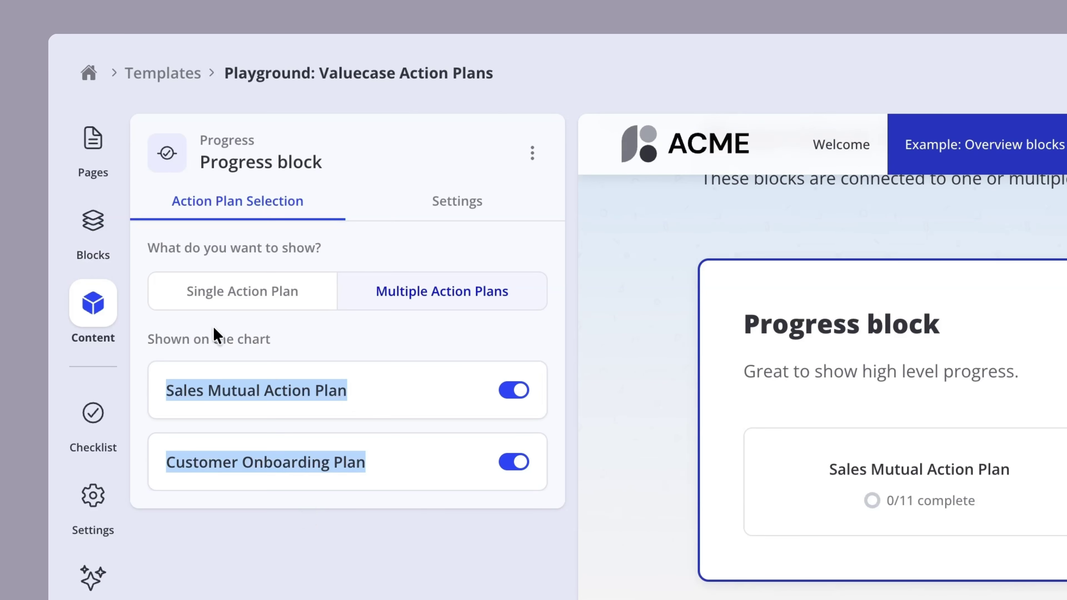
left_click_drag(181, 339, 252, 339)
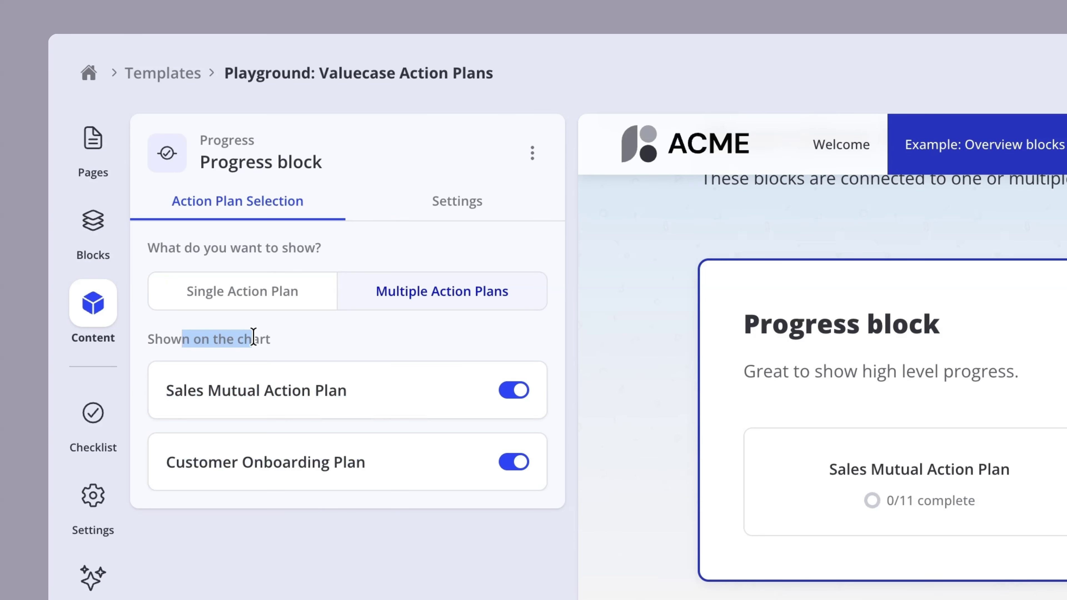
Step: Try rearranging the action plans shown in the Progress block, and put the Sales Mutual Action Plan back first
left_click(513, 391)
left_click(509, 490)
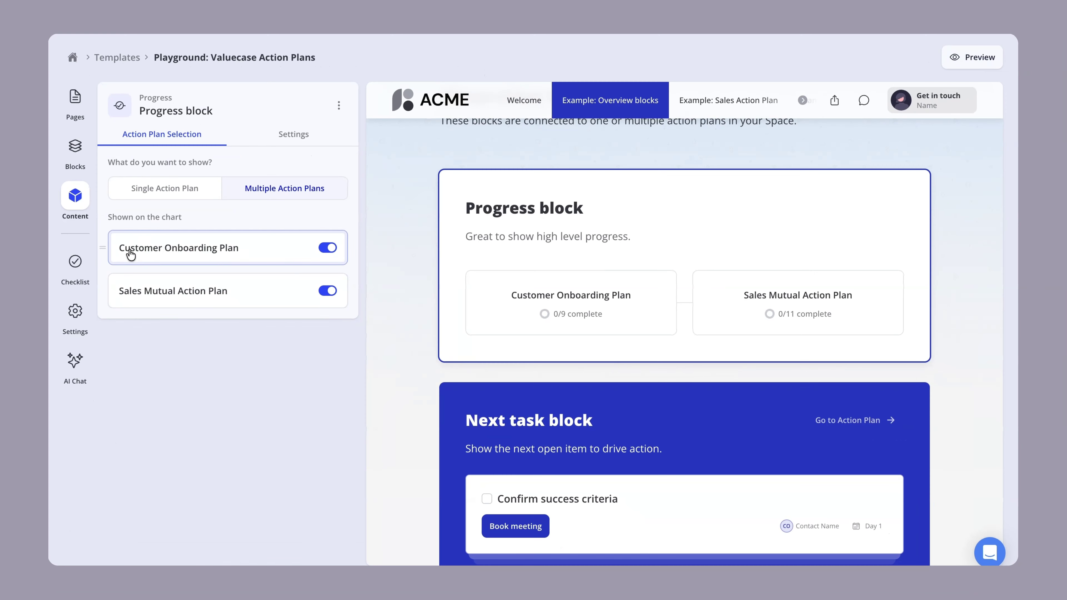
left_click_drag(131, 255, 163, 302)
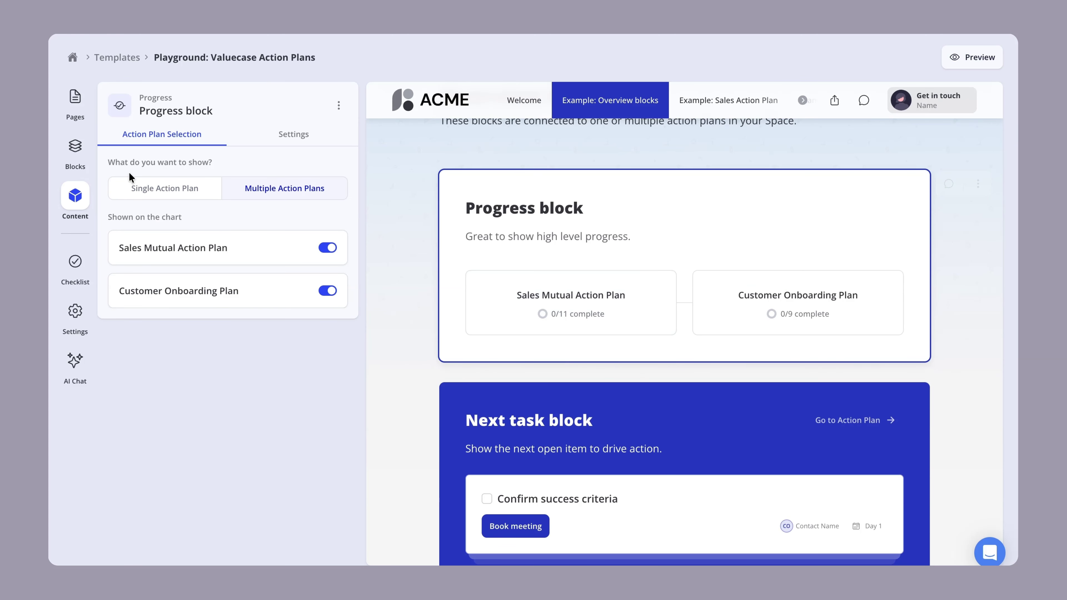
Step: Set the Progress block to show a single action plan and link it to the Customer Onboarding Plan
left_click(131, 187)
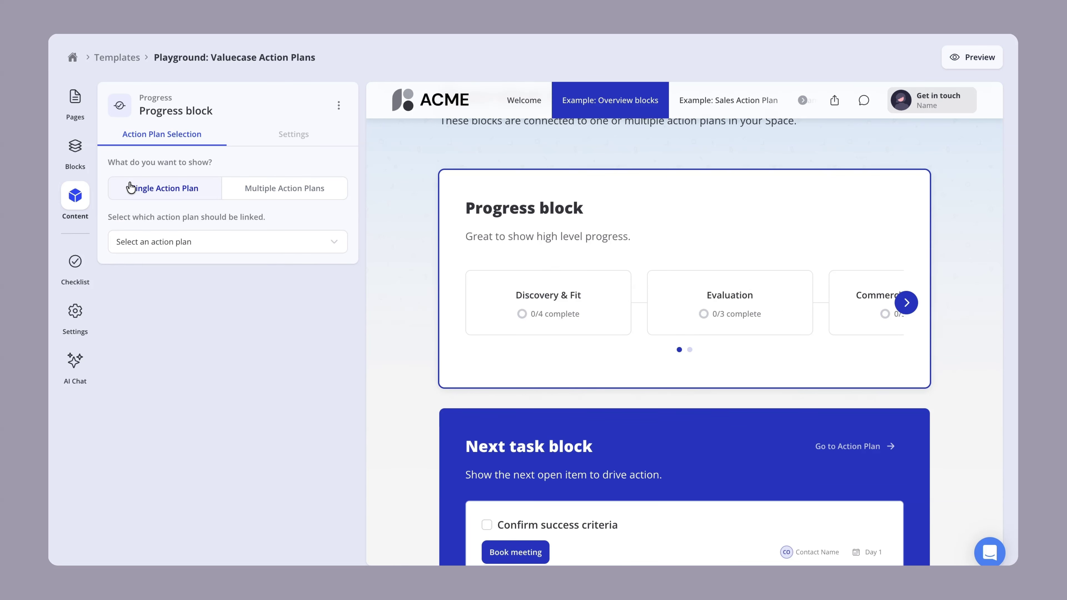
left_click(245, 248)
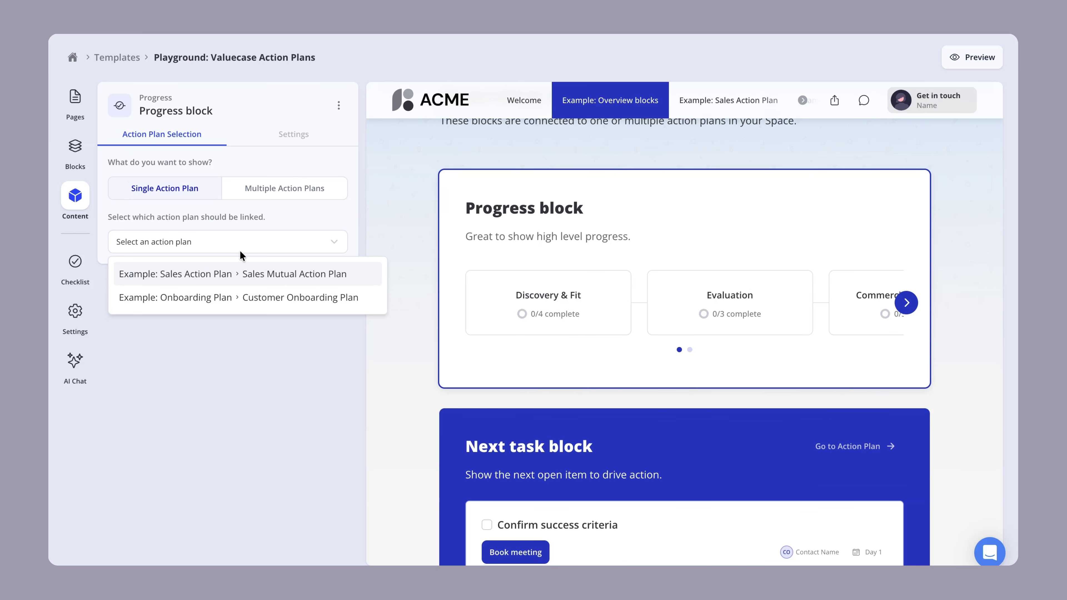
left_click(182, 299)
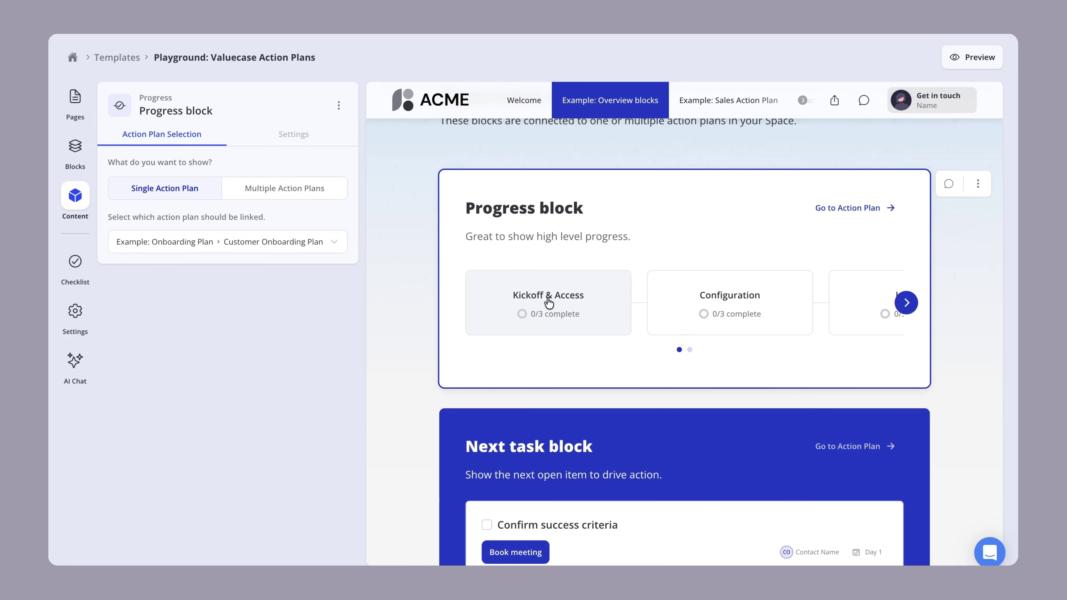
scroll(548, 302, "down", 3)
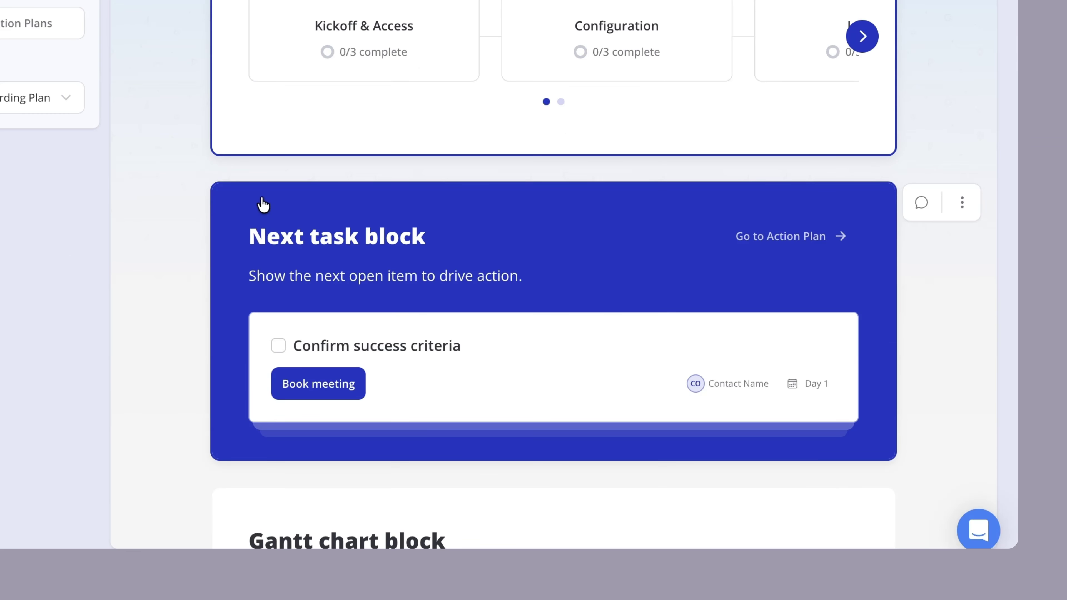
Step: Open the Next task block's action plan selection and view the details of its Confirm success criteria task
left_click(263, 205)
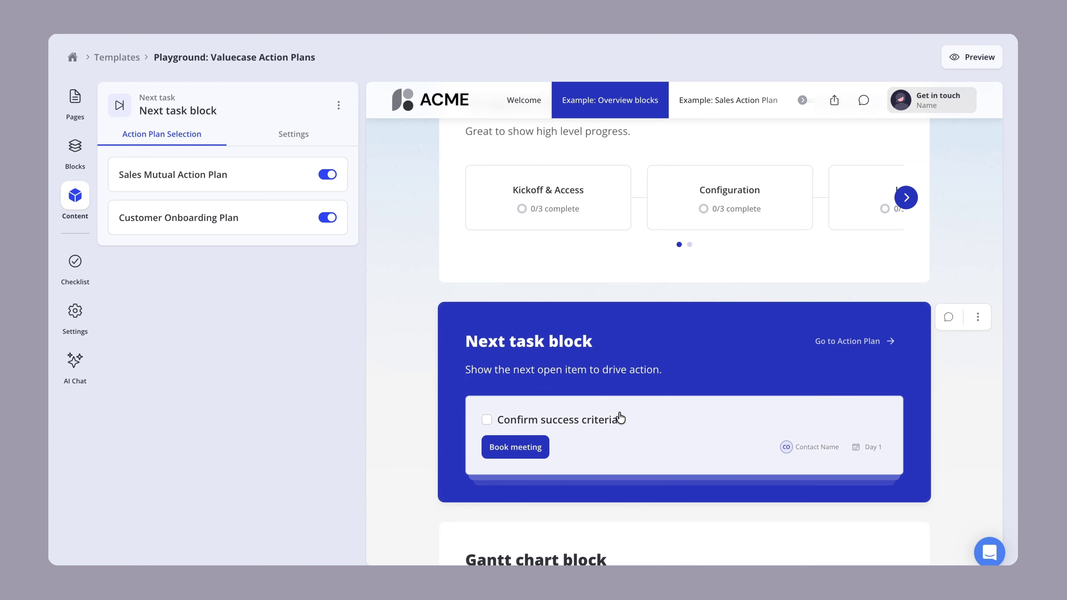
left_click(836, 571)
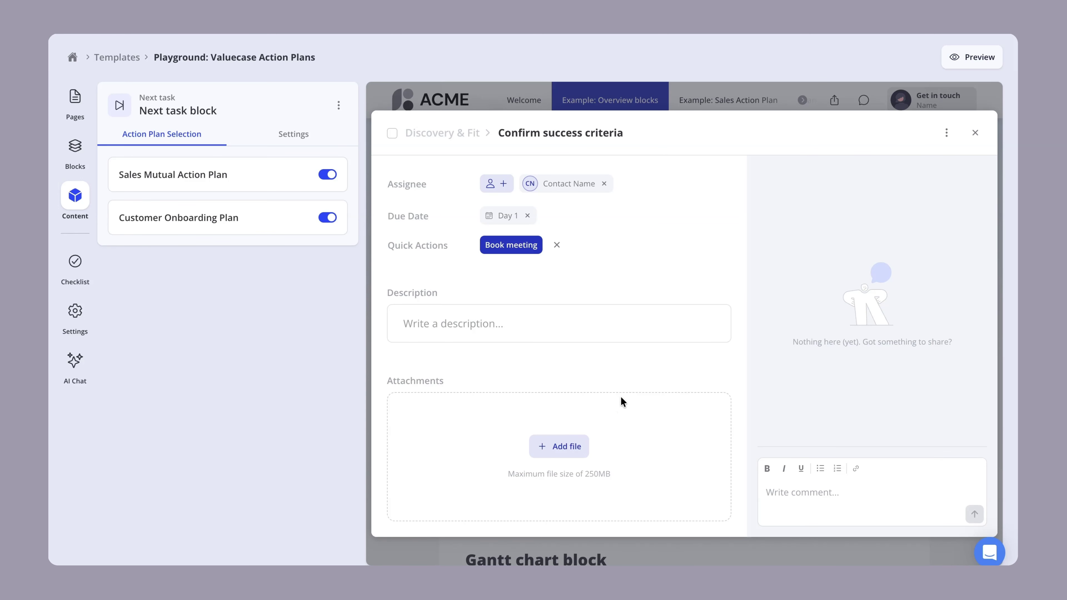
left_click(974, 132)
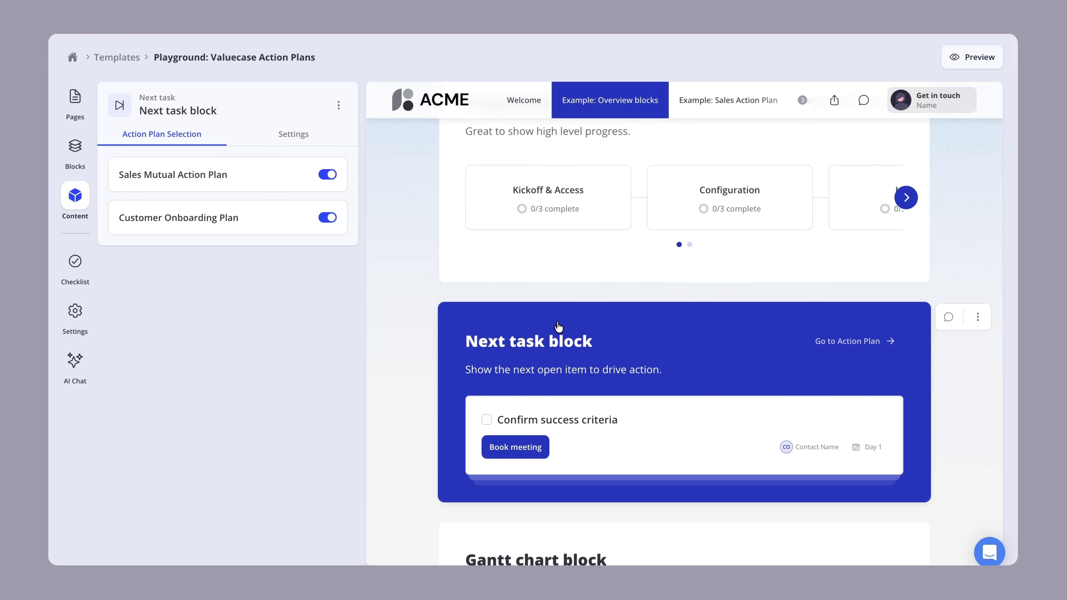
Step: Mark Confirm success criteria as complete in the Next task block and go to the linked Sales Mutual Action Plan
scroll(558, 326, "down", 1)
left_click(486, 376)
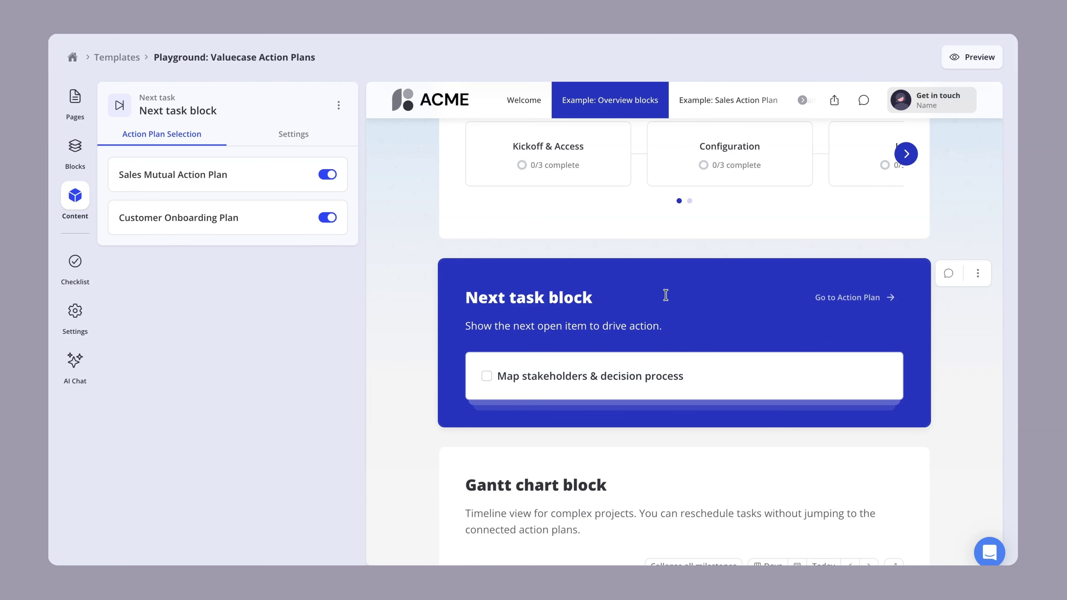
left_click(840, 297)
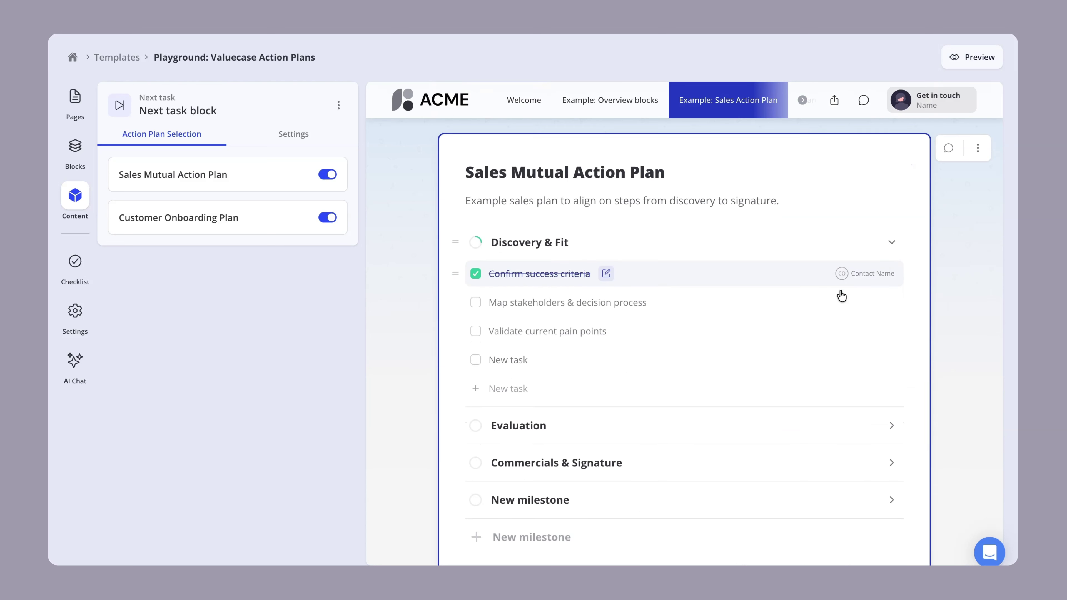
Step: Return to the Overview blocks page and examine the Customer Onboarding Plan's task timeline in the Gantt chart block
left_click(606, 100)
scroll(513, 296, "down", 10)
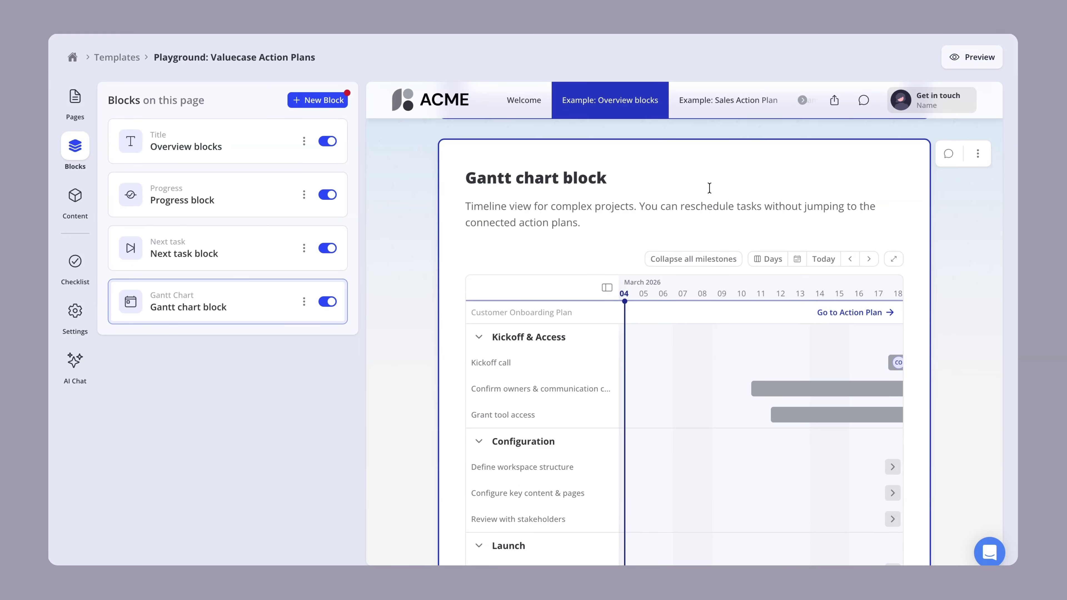
scroll(601, 180, "down", 4)
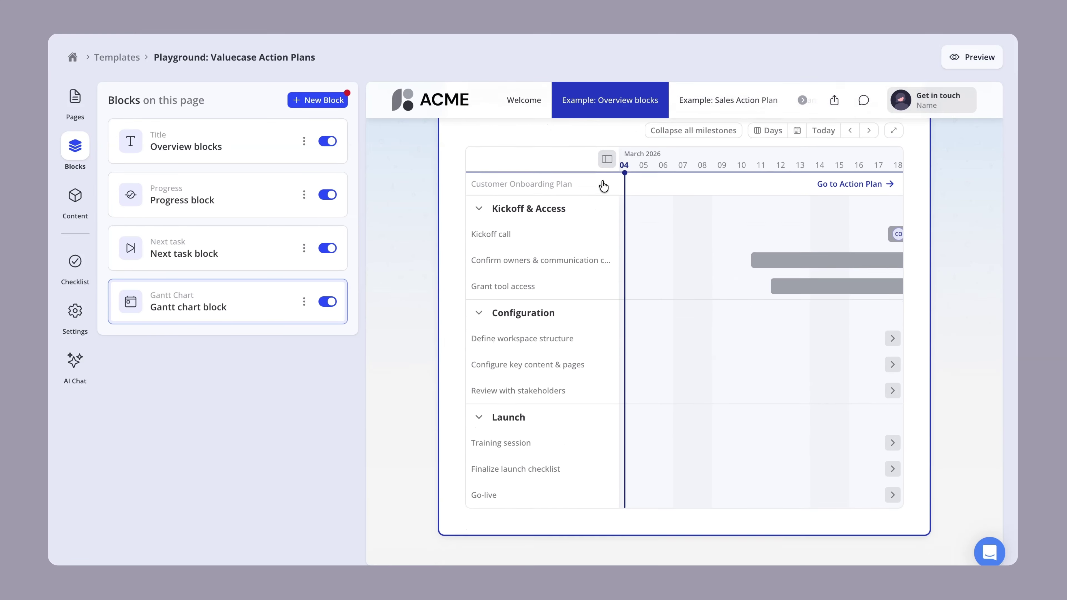
scroll(681, 212, "right", 6)
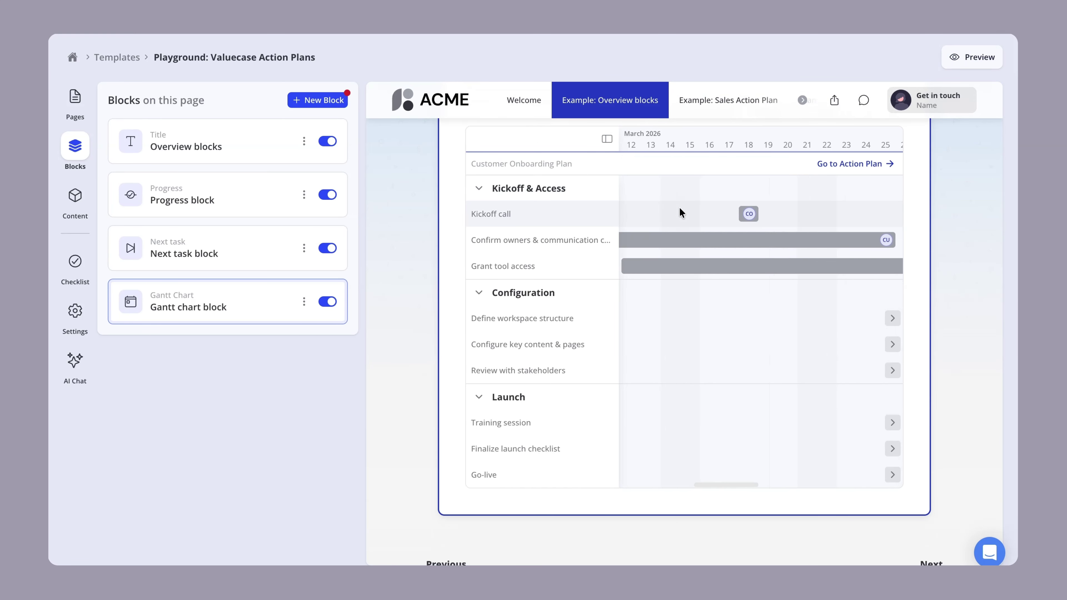
scroll(682, 213, "up", 2)
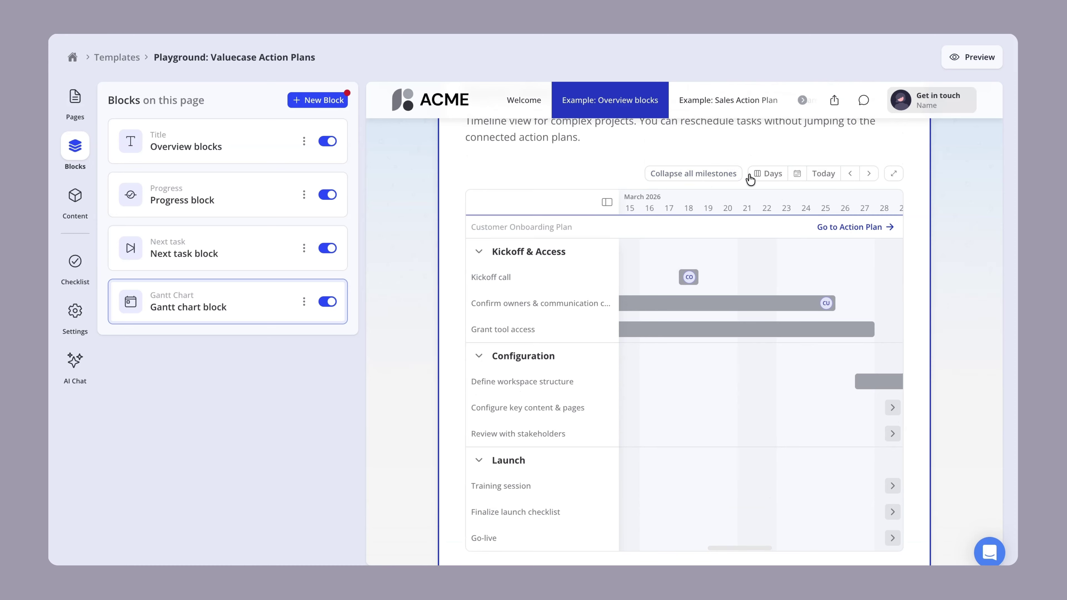
Step: Try collapsing and expanding all Gantt chart milestones, and show the timeline in weeks around today
left_click(693, 173)
left_click(691, 282)
left_click(774, 174)
left_click(829, 173)
scroll(807, 174, "up", 1)
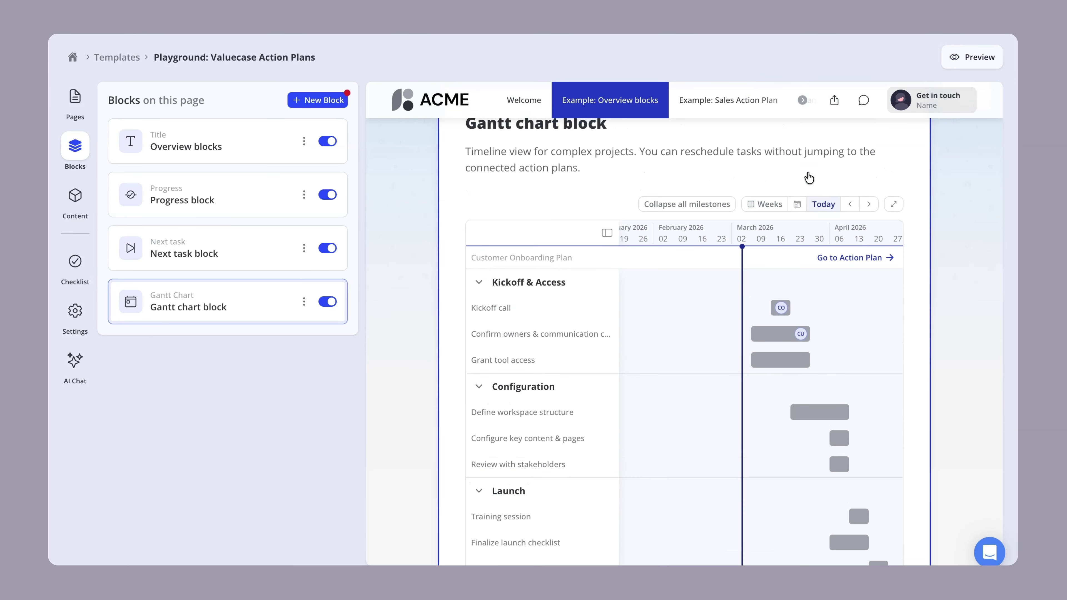
Step: View the Gantt chart enlarged and in the page preview, and return to the template editor
left_click(896, 204)
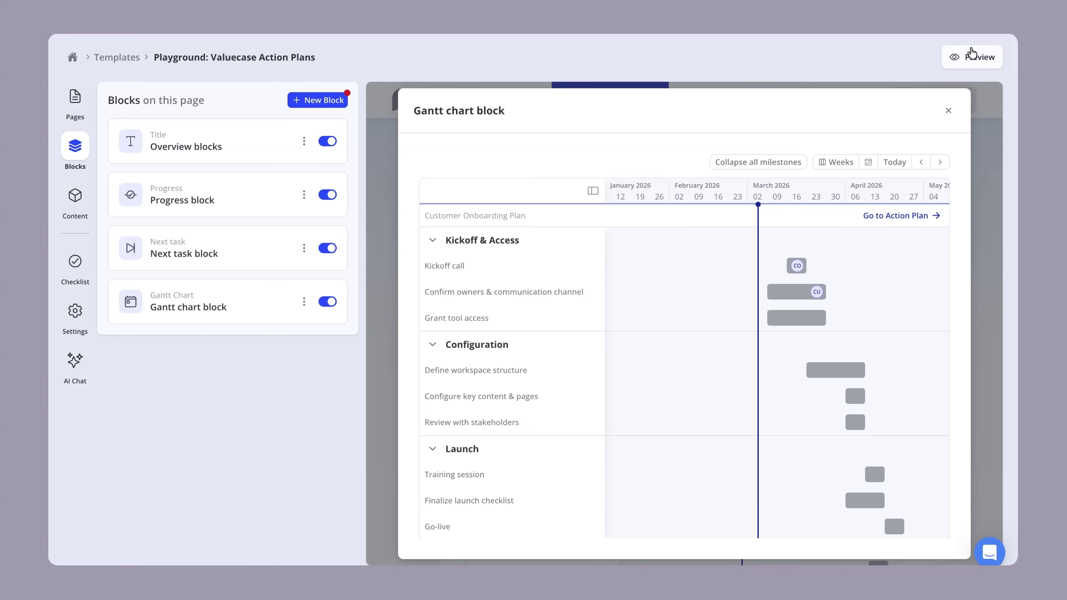
left_click(966, 57)
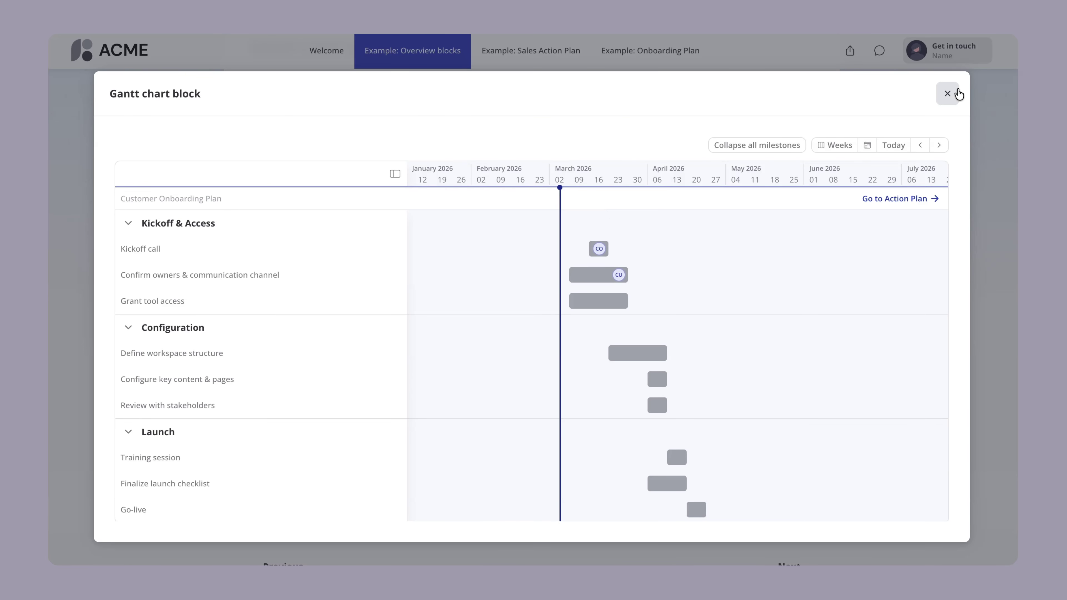
left_click(947, 93)
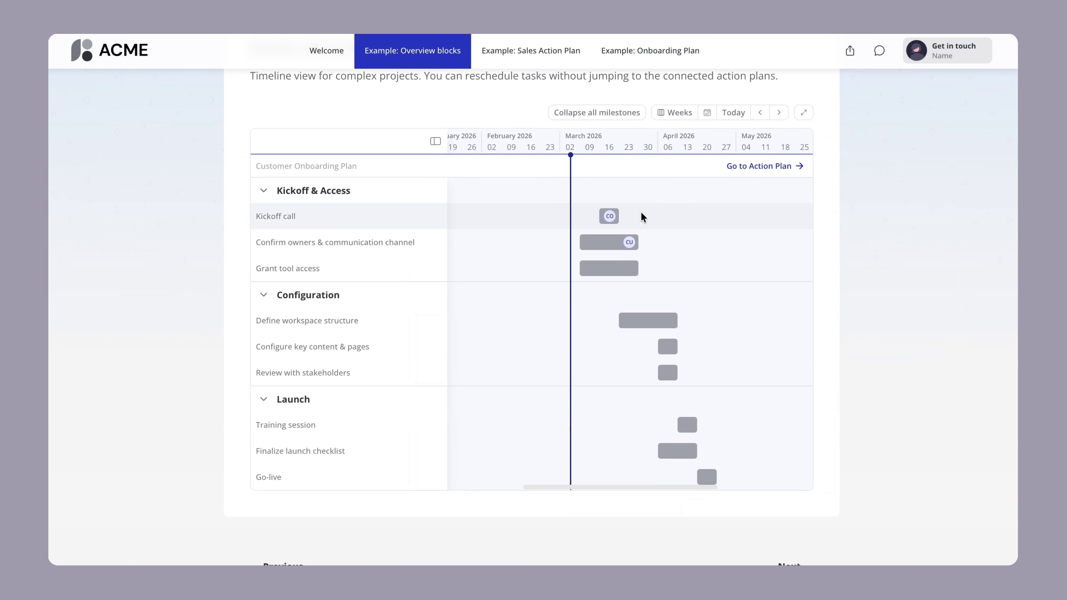
key("Escape")
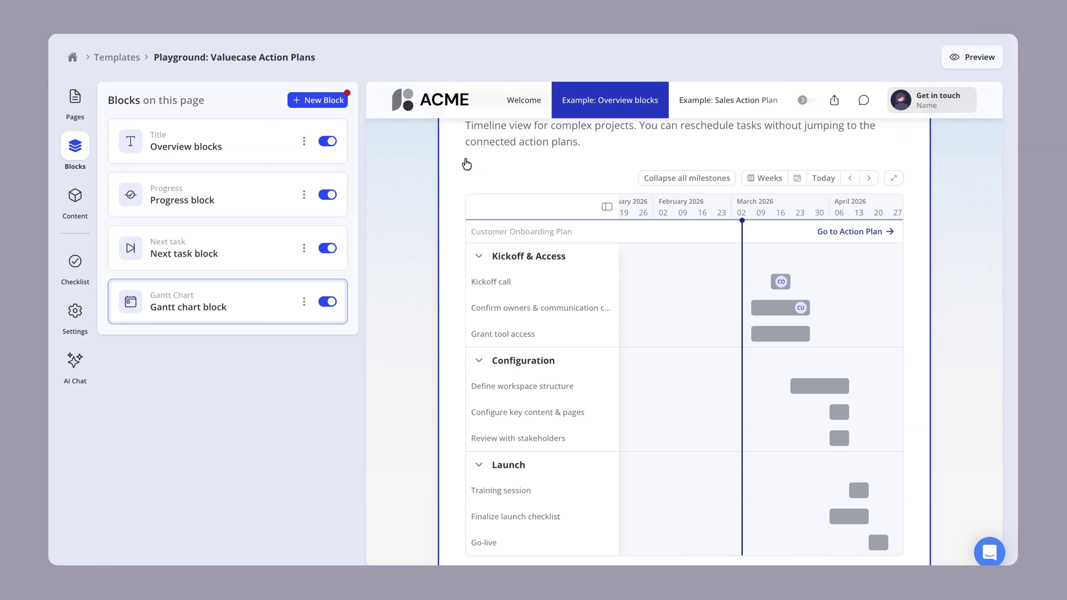
Step: Review the Gantt chart block's action plan selection, settings and appearance options
left_click(466, 164)
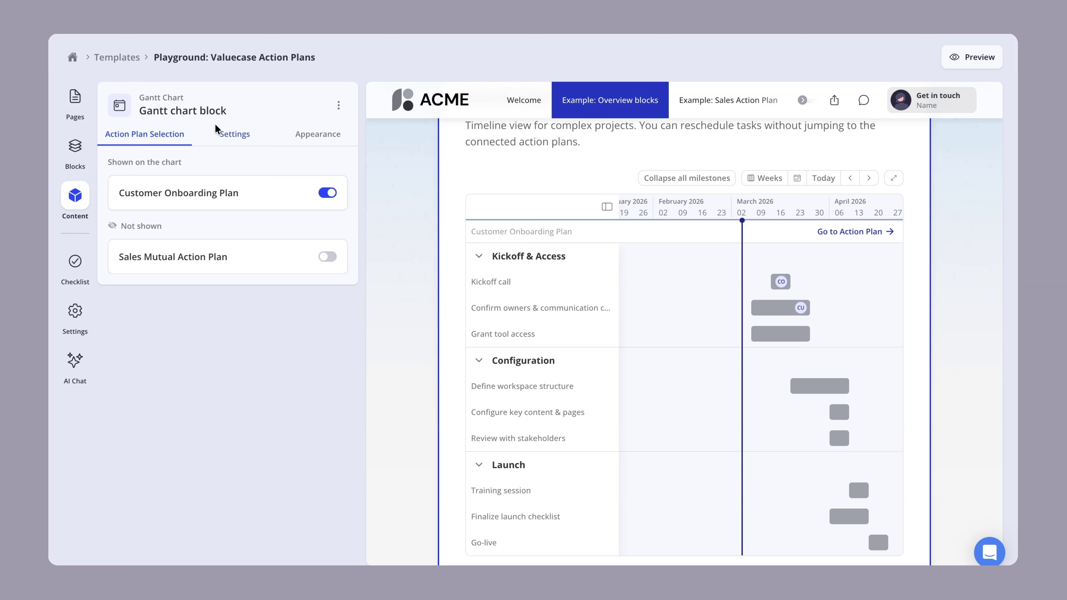
left_click(224, 133)
left_click(317, 135)
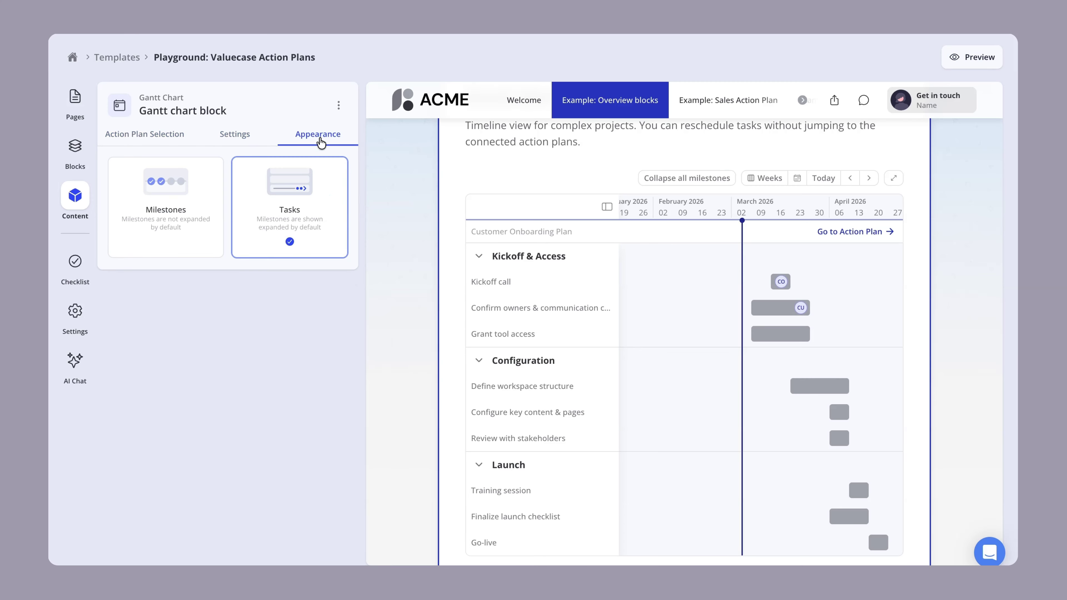
Step: Open the Sales Mutual Action Plan block and review its settings, appearance options and milestone list
left_click(708, 111)
left_click(457, 173)
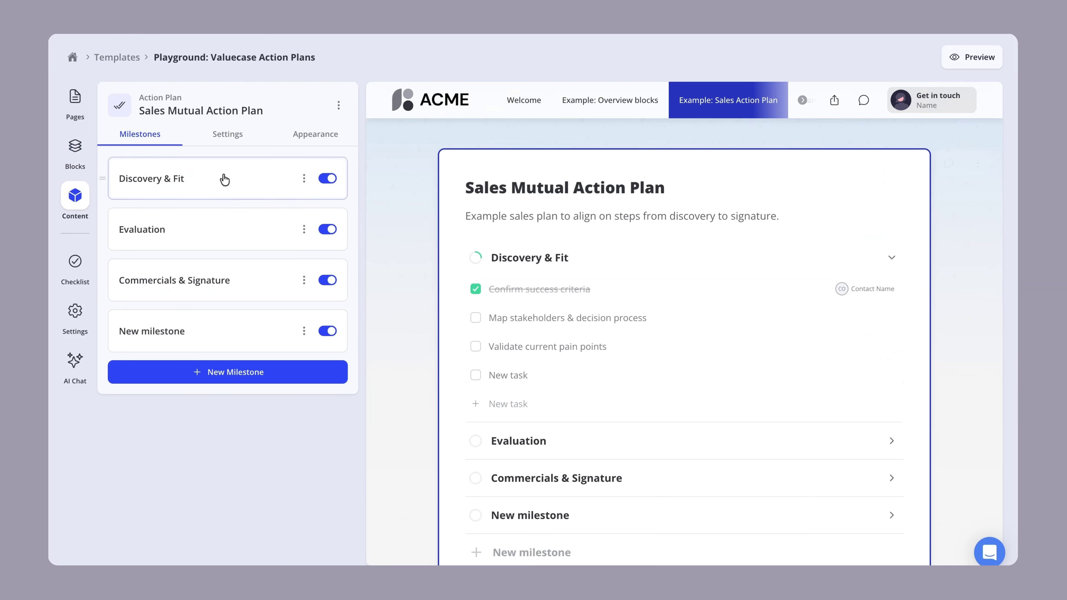
left_click(222, 138)
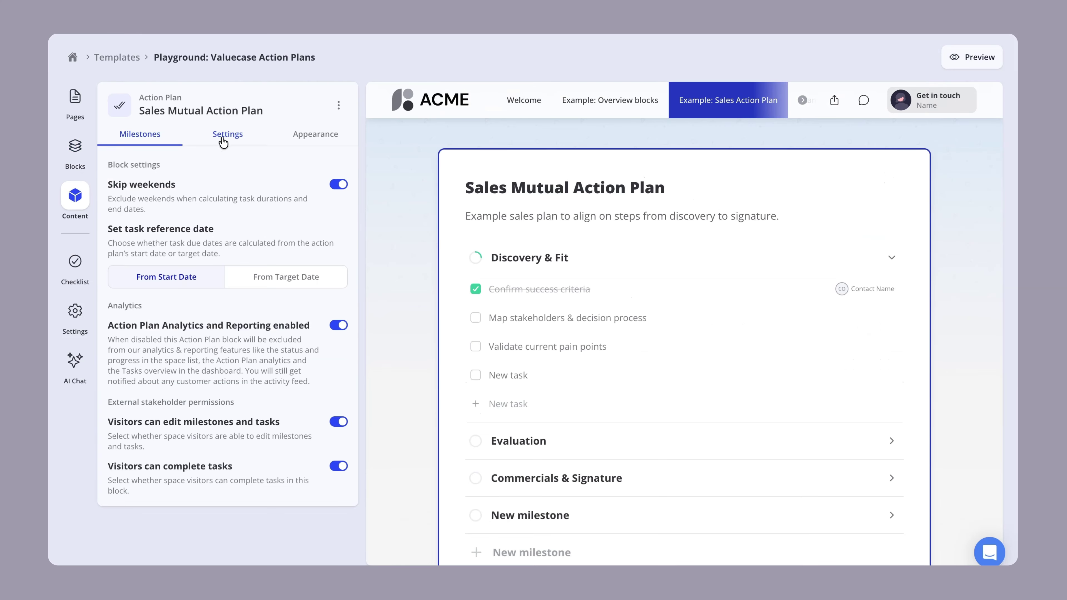
left_click(321, 133)
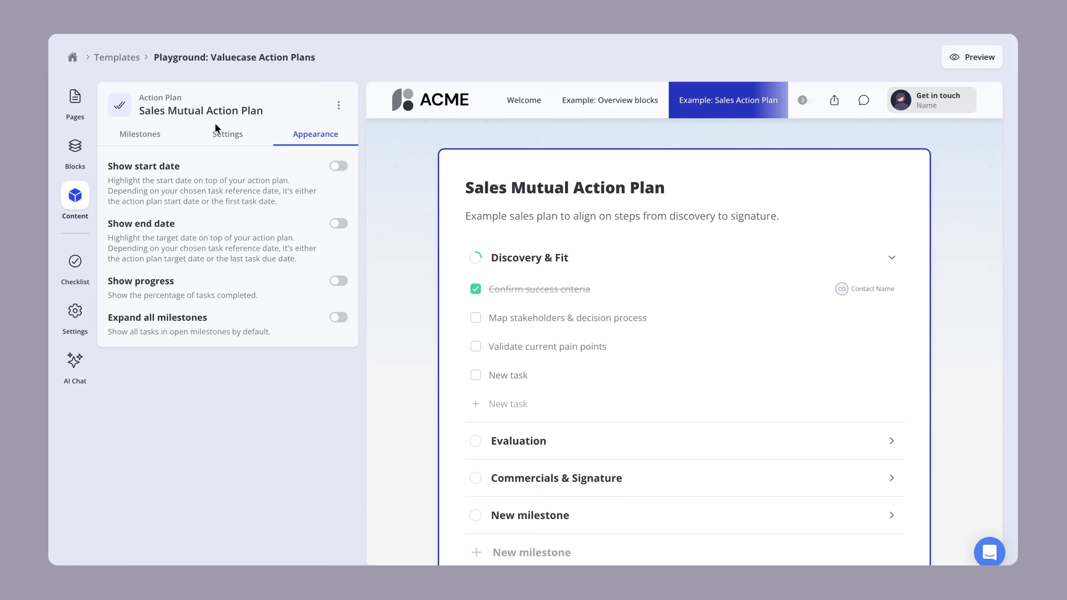
left_click(151, 141)
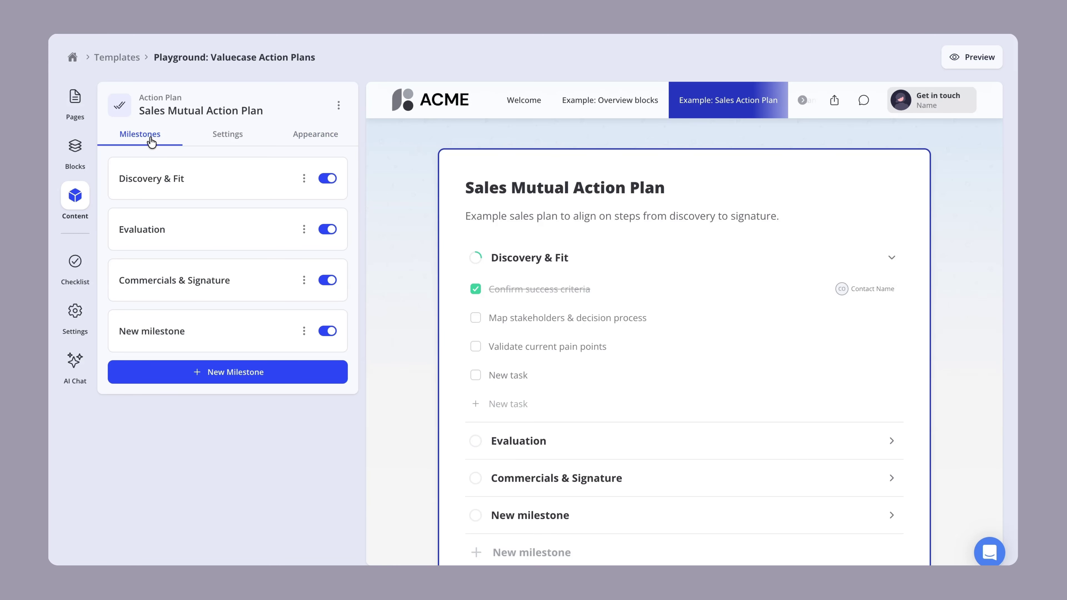
Step: Start a new space from the home page and set its company to Microsoft with the matching logo
left_click(73, 58)
left_click(171, 105)
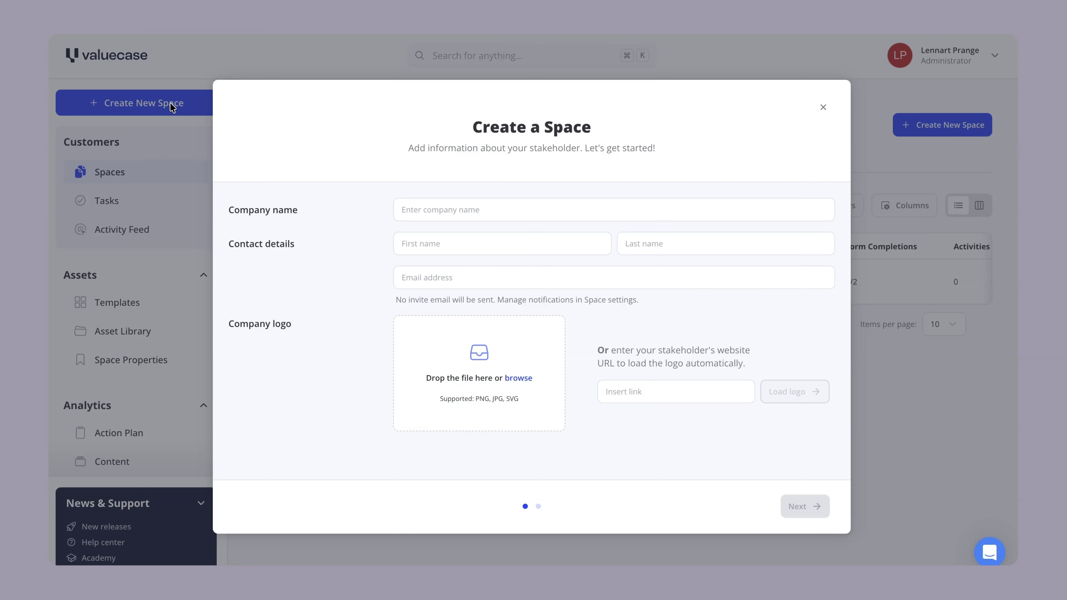
left_click(425, 208)
type("Microsoft")
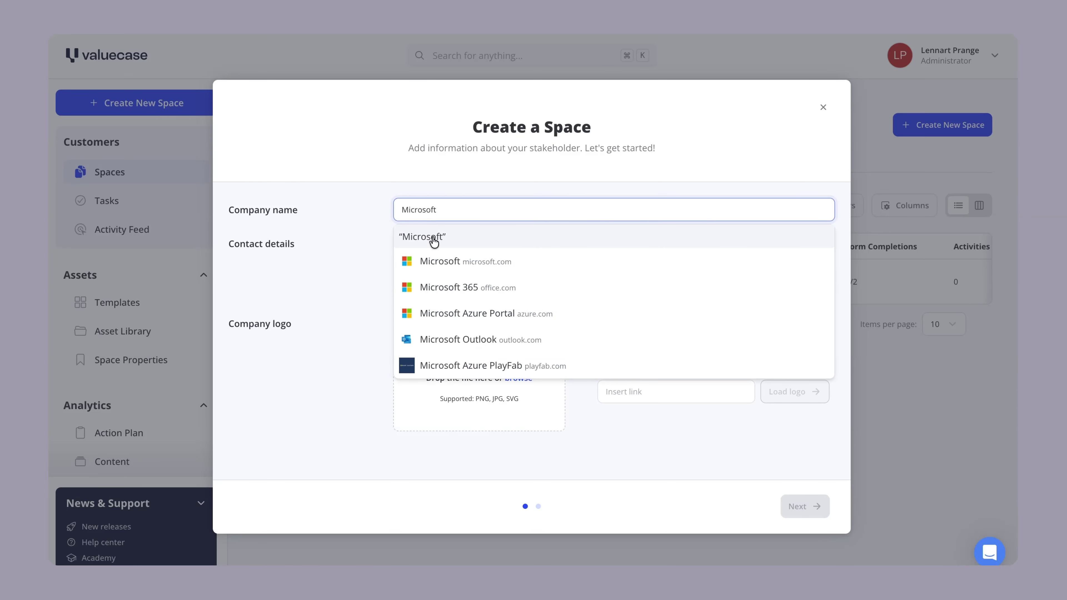
left_click(431, 246)
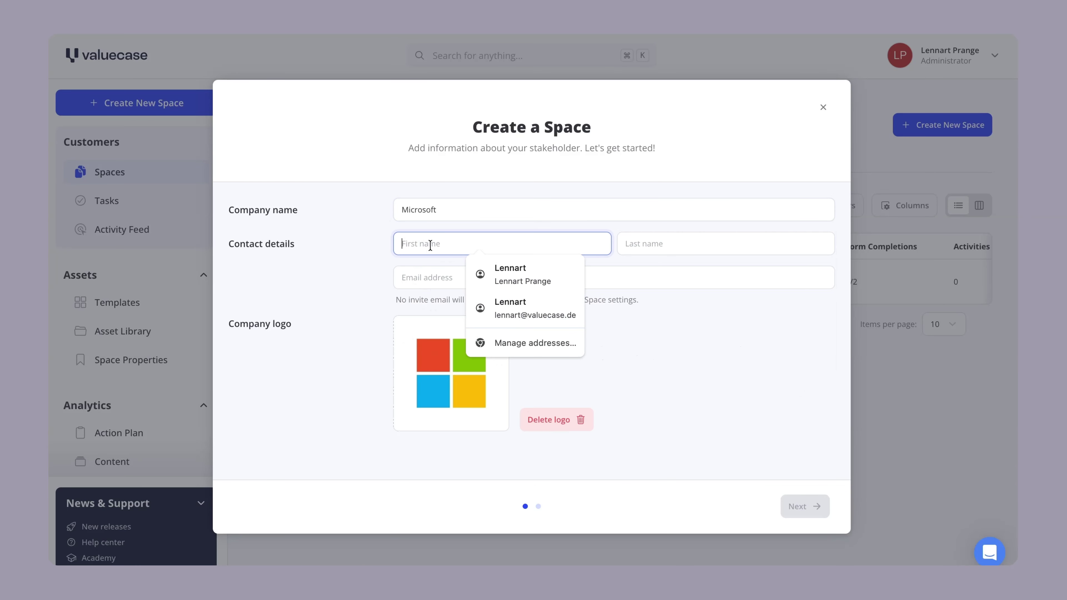
Step: Enter the contact's first and last name, and create the space from the Playground: Valuecase Action Plans template
type("John")
key("Tab")
type("Doe")
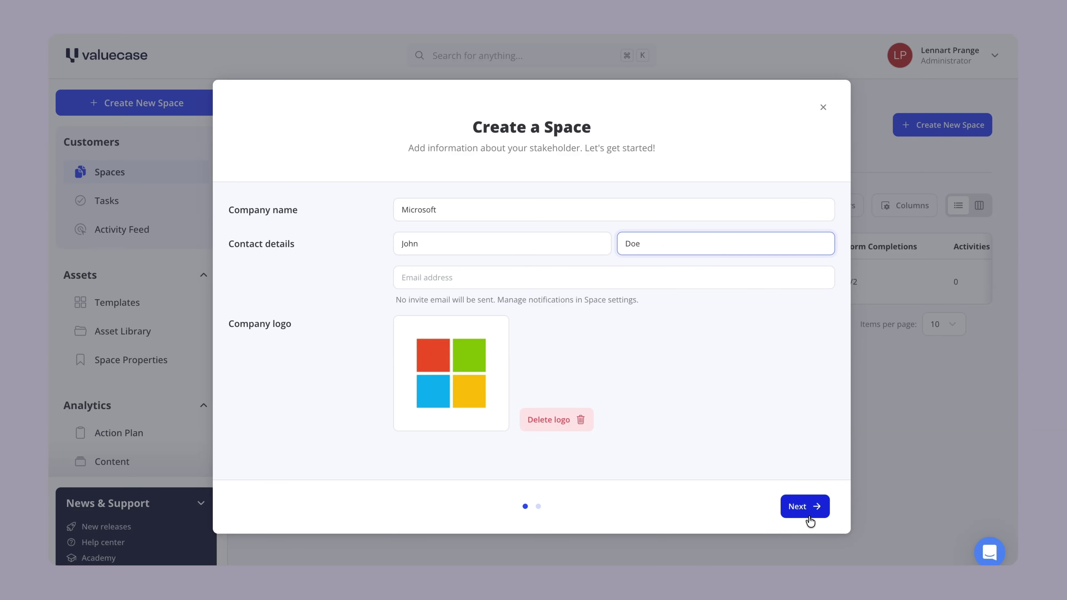
left_click(807, 513)
left_click(365, 294)
left_click(788, 513)
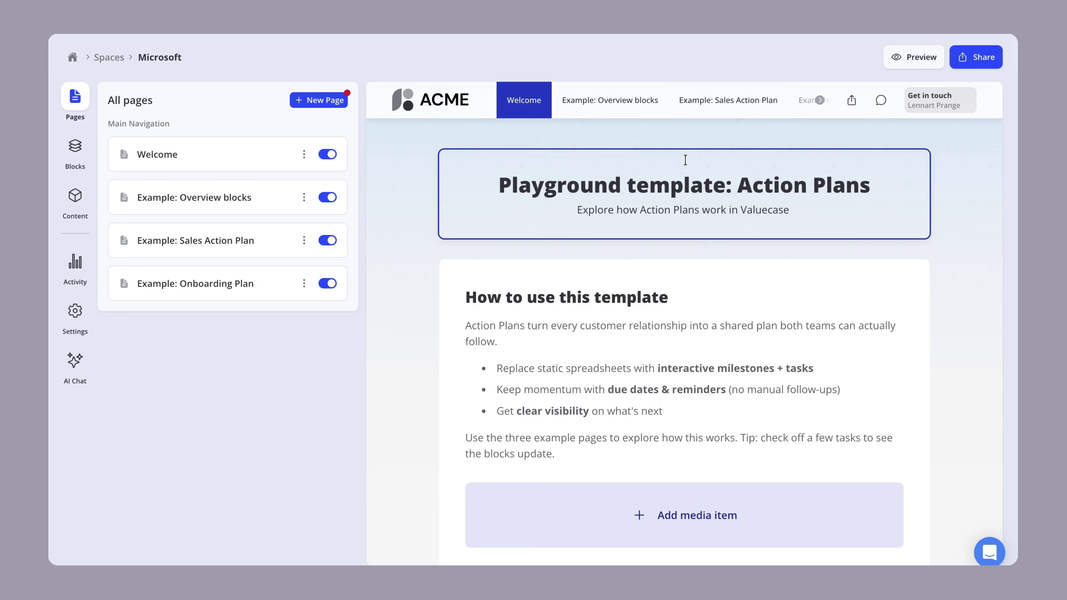
Step: Preview the Microsoft space and look through its Sales Action Plan, Onboarding Plan and Overview blocks pages
left_click(898, 68)
left_click(546, 49)
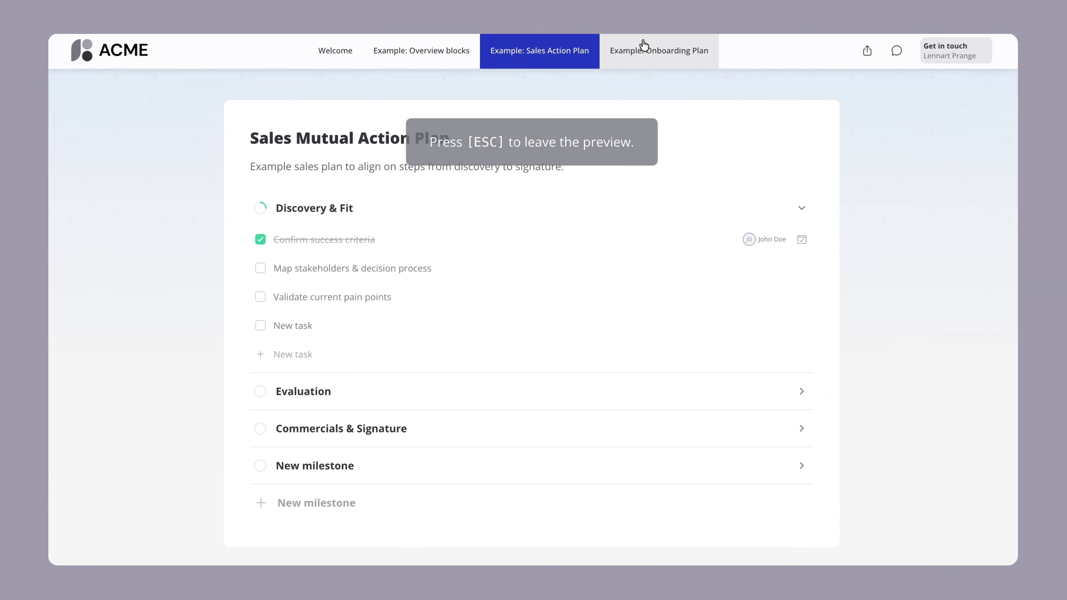
left_click(645, 44)
left_click(434, 58)
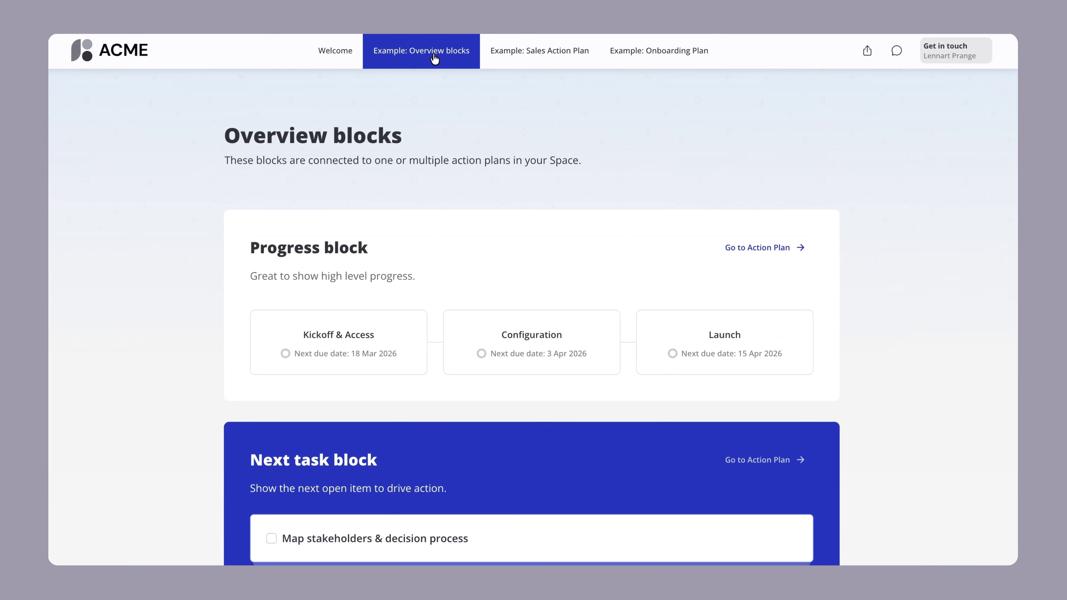
scroll(346, 175, "down", 2)
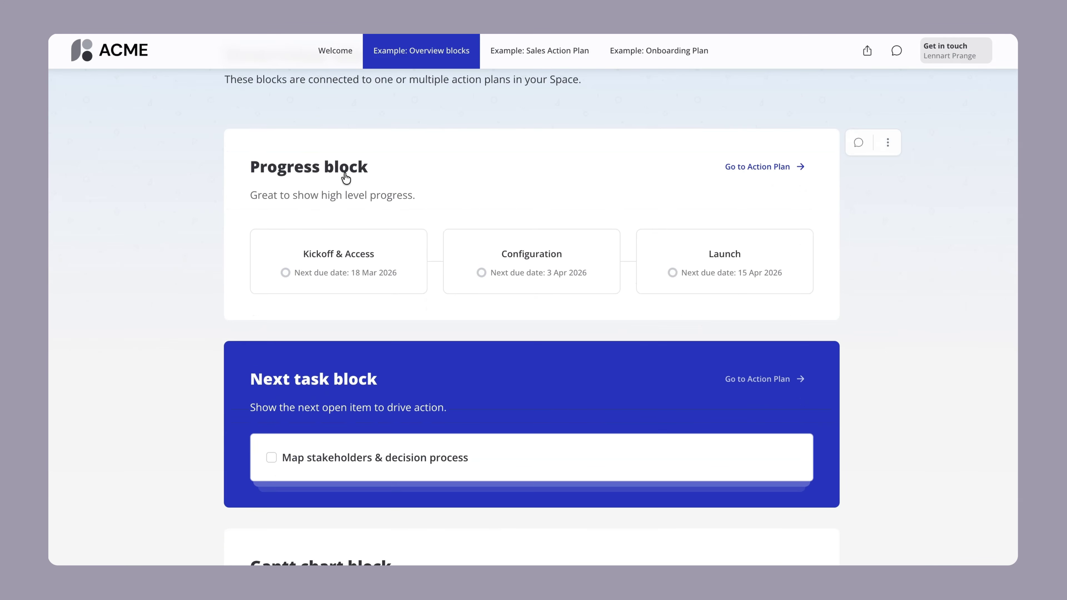
Step: Open the Onboarding Plan page in the preview and examine the plan's start date, estimated end date and completed tasks
left_click(628, 53)
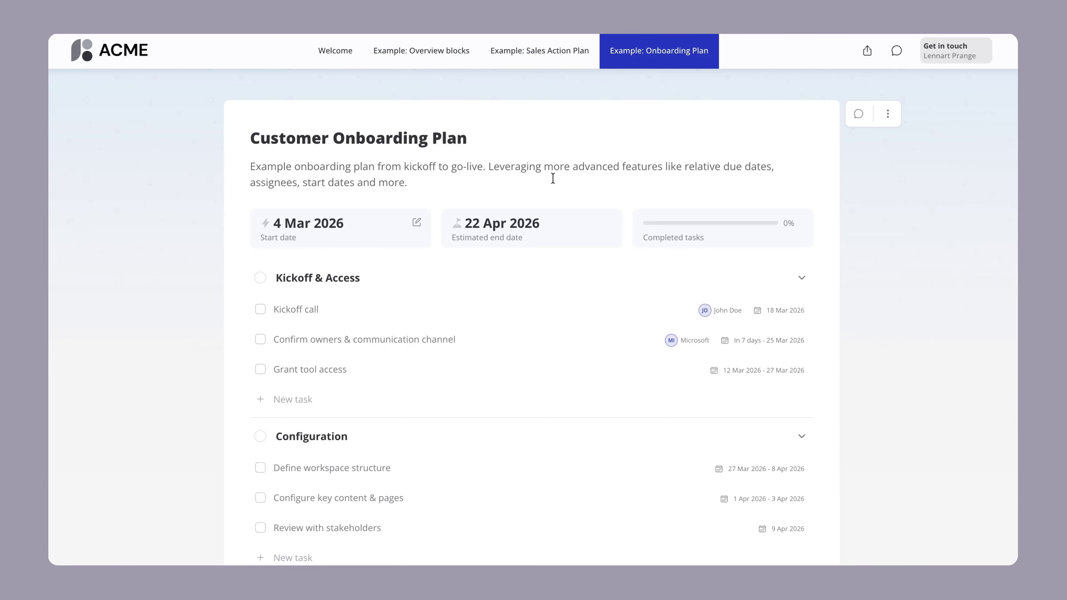
scroll(553, 178, "down", 2)
scroll(552, 178, "up", 1)
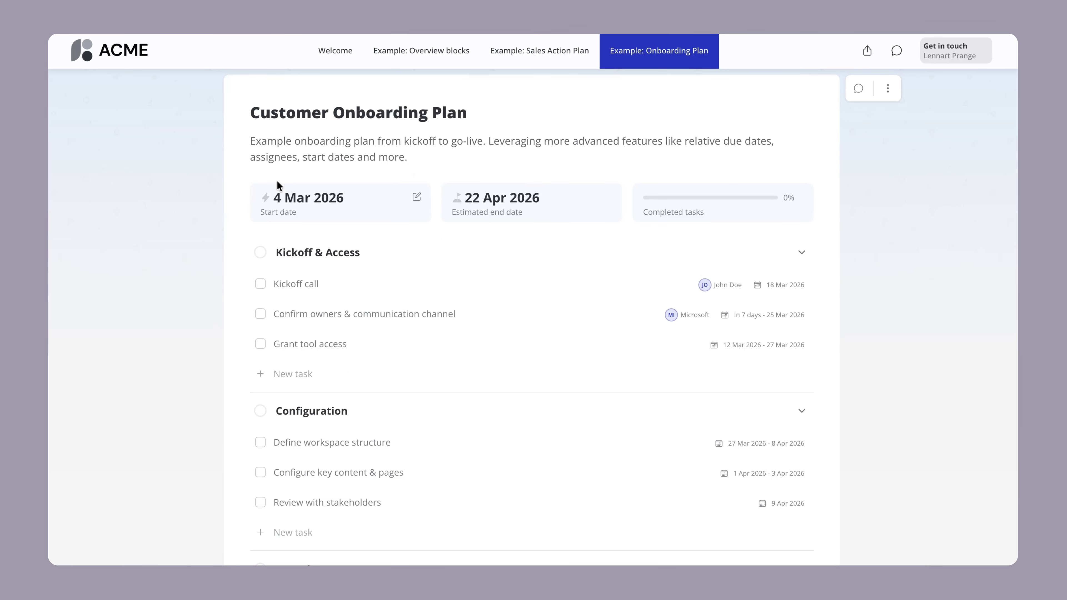
left_click_drag(227, 194, 714, 226)
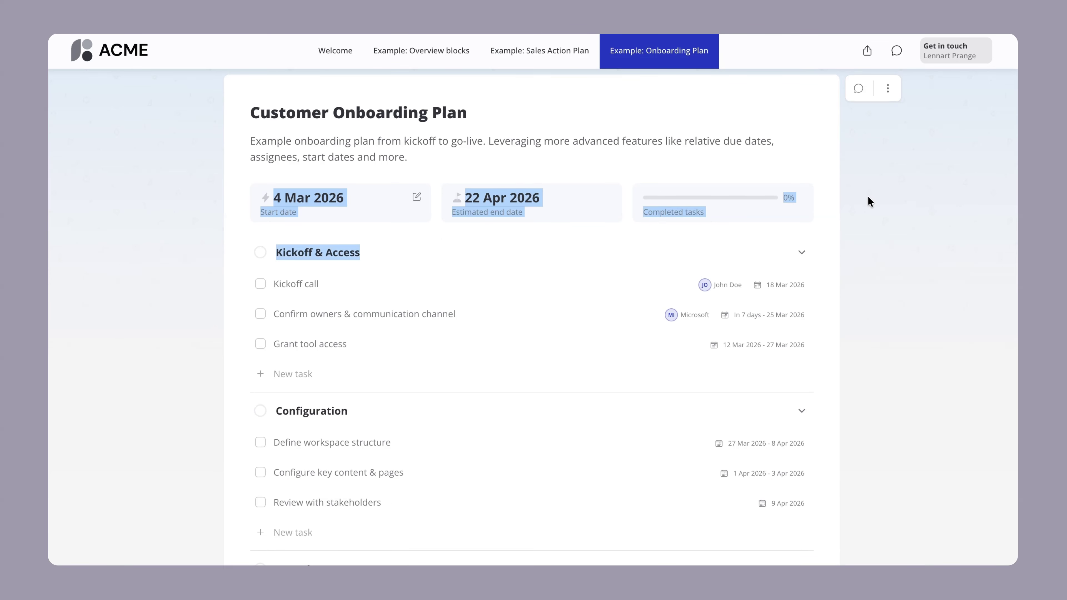
left_click(746, 199)
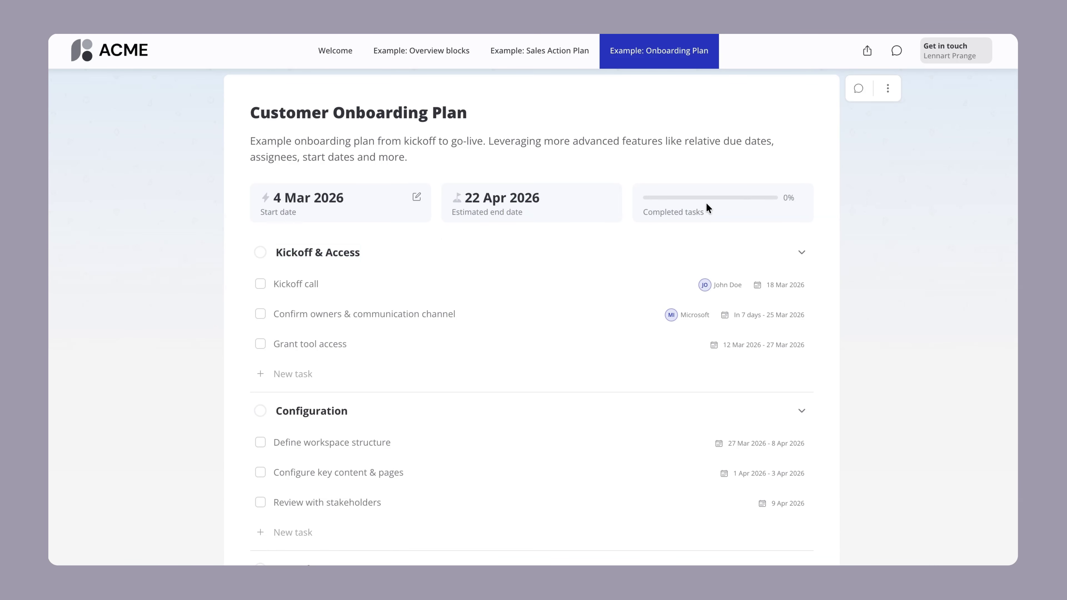
Step: View the date range and assignee options of the Confirm owners & communication channel task without changing them
scroll(563, 275, "down", 2)
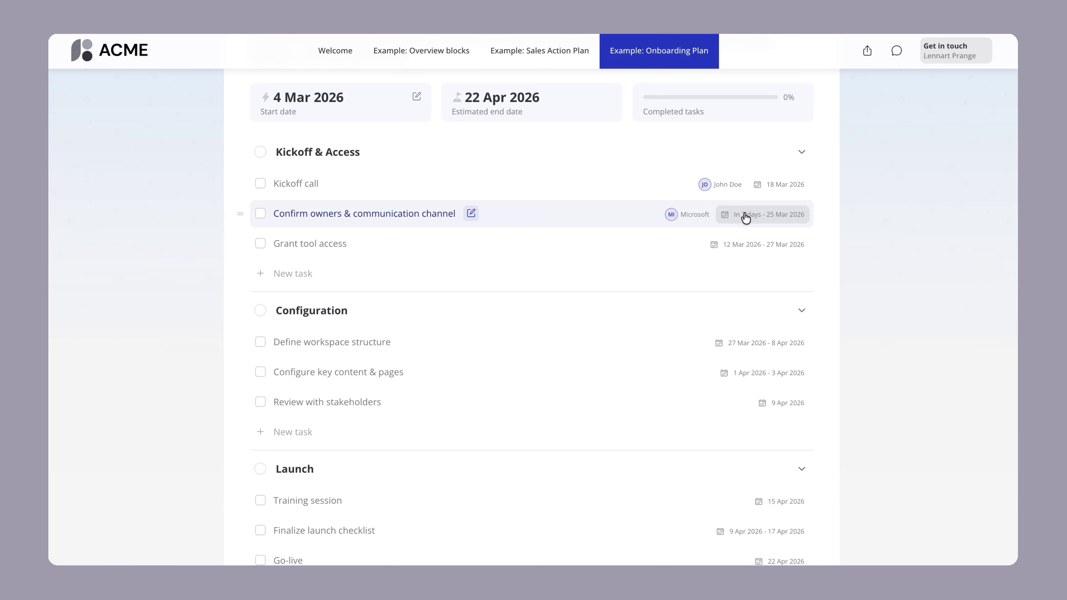
left_click(767, 220)
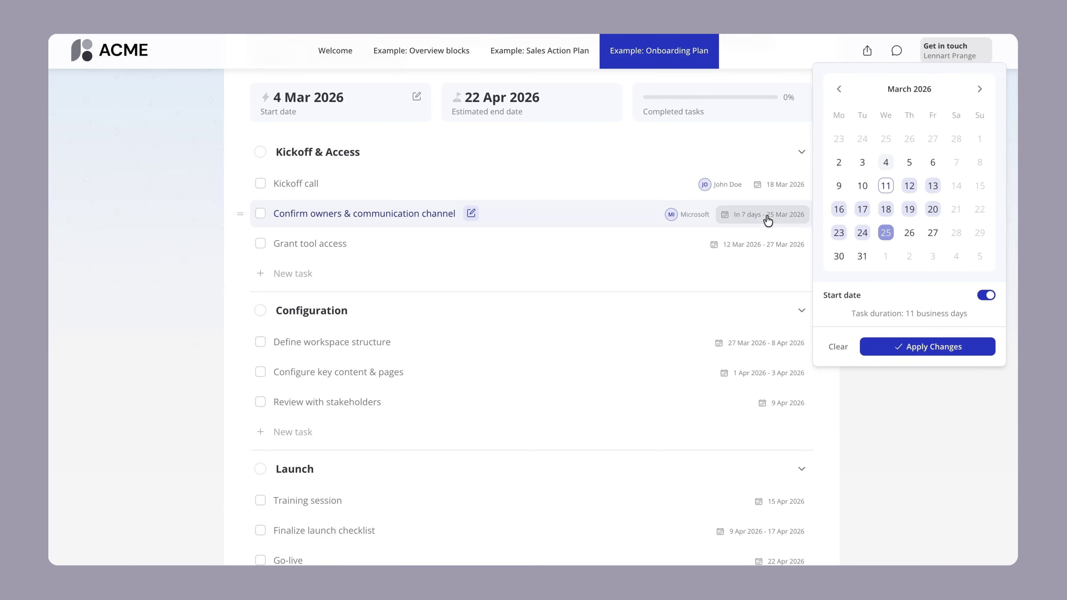
left_click(650, 152)
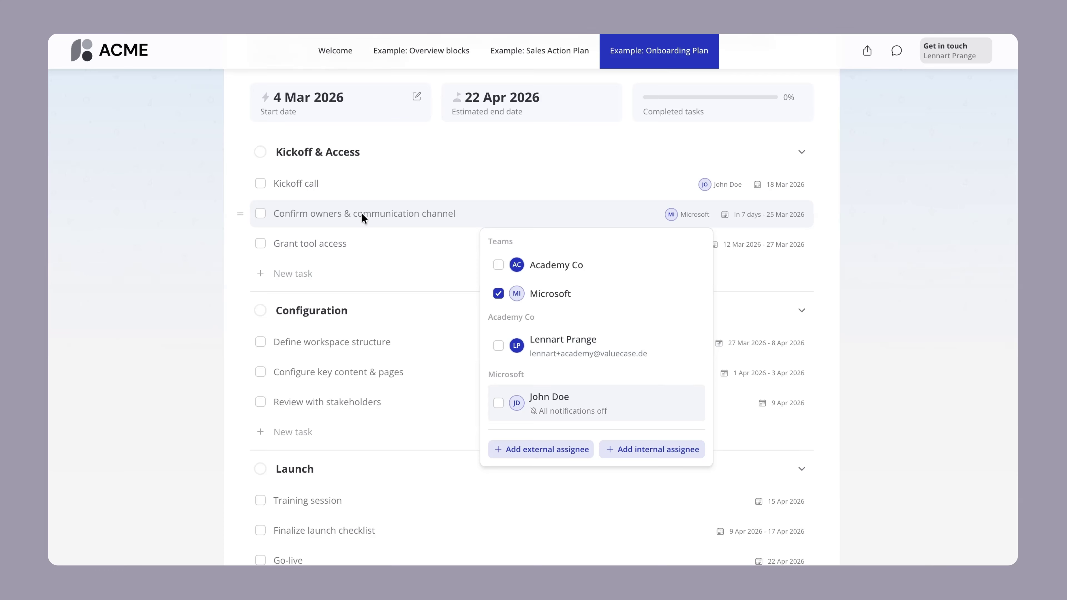
Step: Set the Customer Onboarding Plan's start date to 1 May 2026, skipping the change for the Sales Mutual Action Plan
left_click(166, 181)
scroll(473, 203, "up", 3)
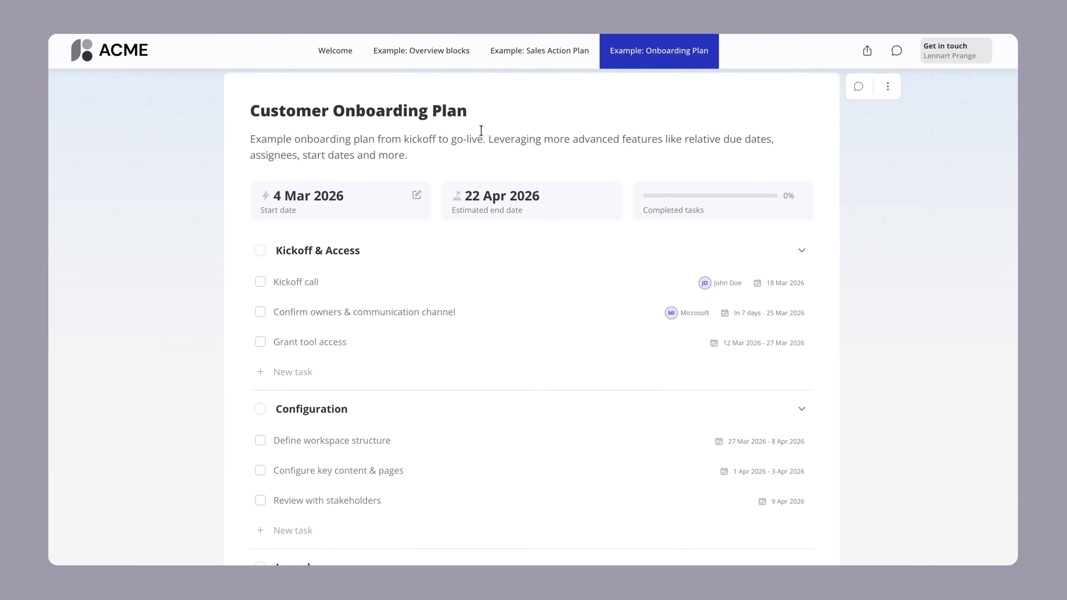
left_click(416, 196)
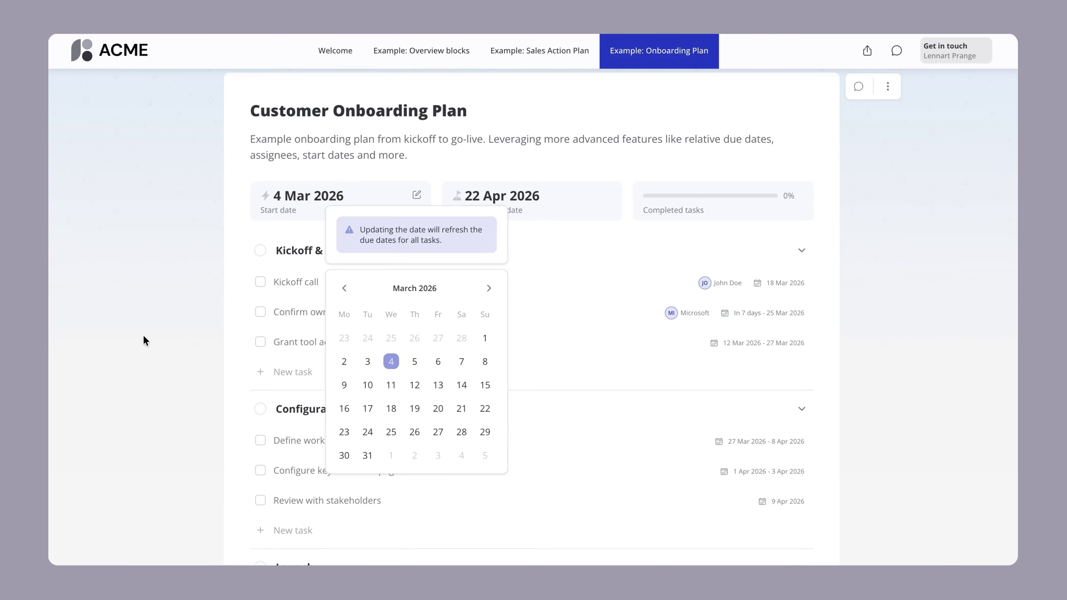
left_click(489, 287)
left_click(488, 288)
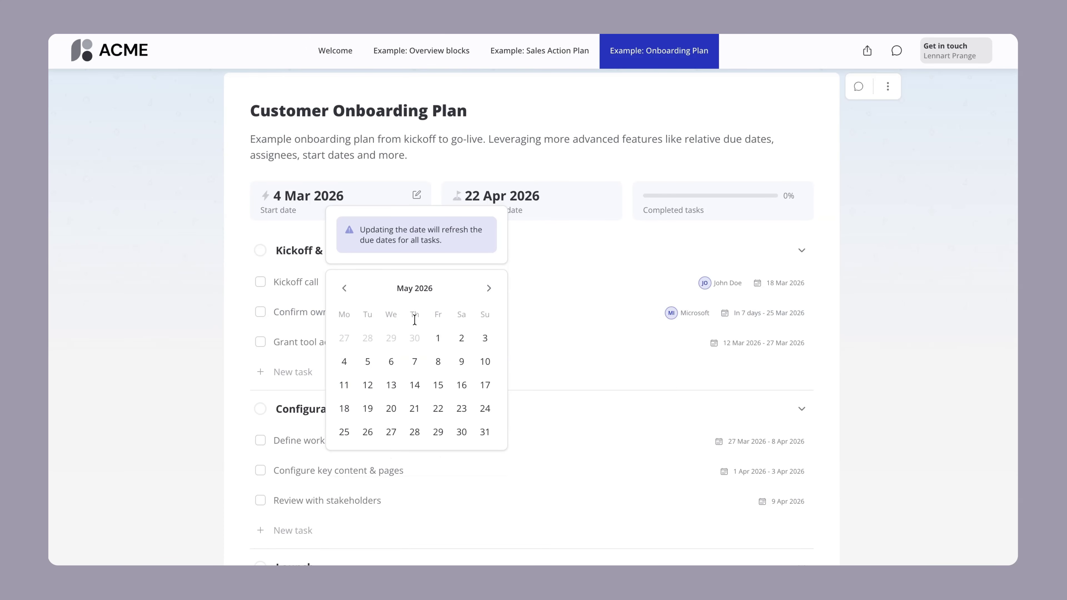
left_click(436, 341)
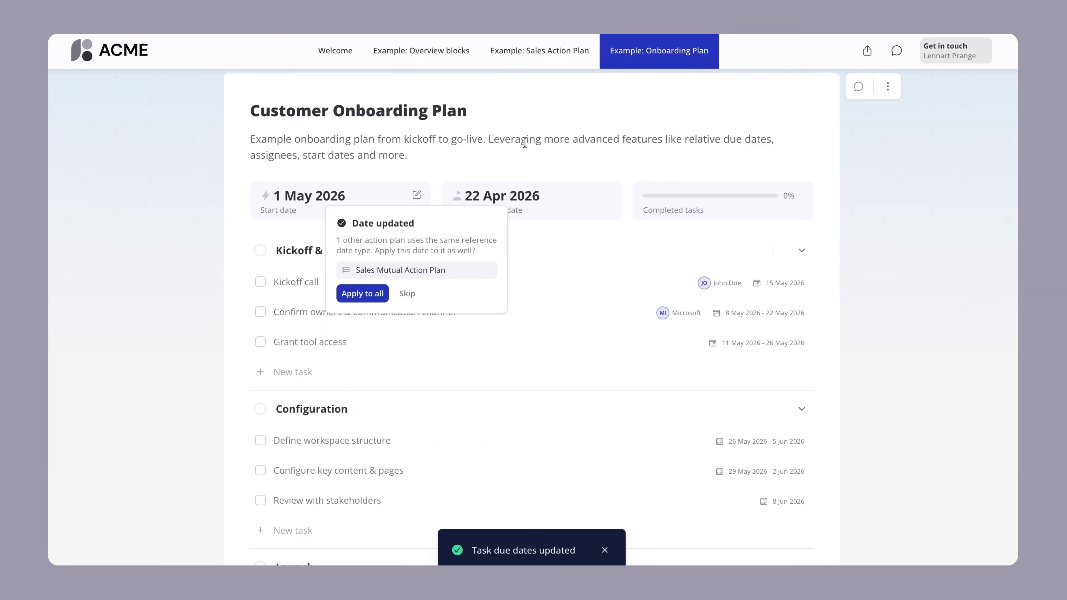
left_click(407, 293)
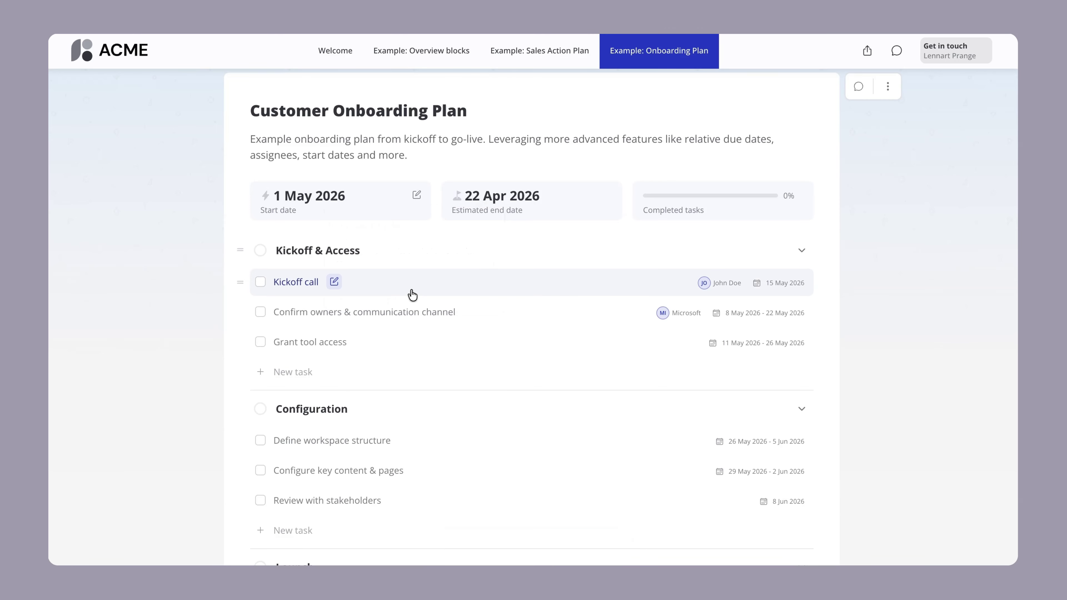
Step: Review the plan's task dates and set the Kickoff call task's due date to 21 May 2026
scroll(747, 179, "down", 2)
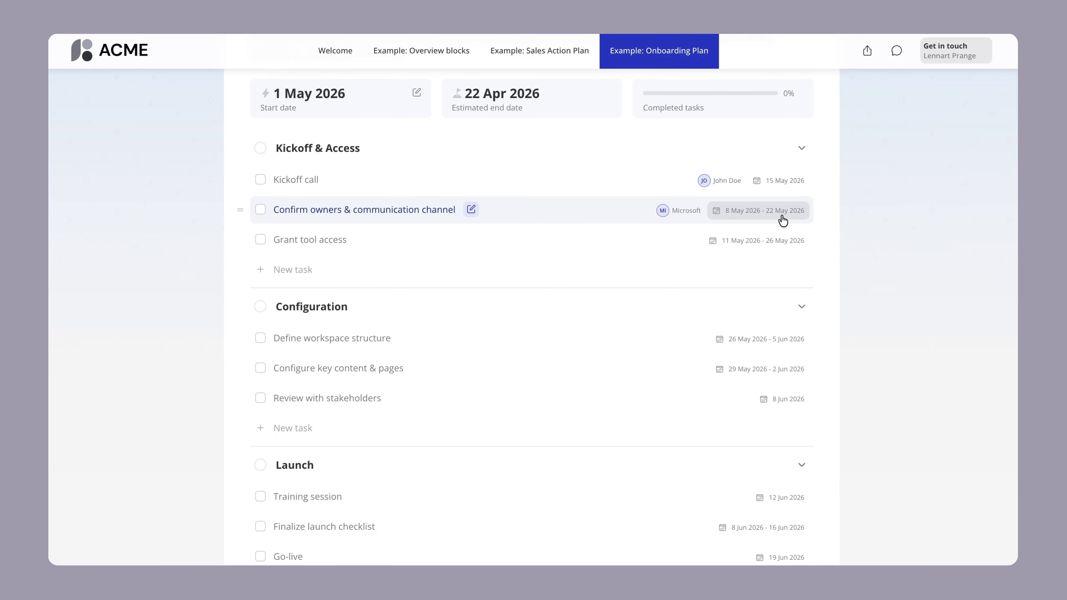
scroll(781, 243, "down", 1)
scroll(772, 305, "down", 2)
scroll(773, 305, "up", 5)
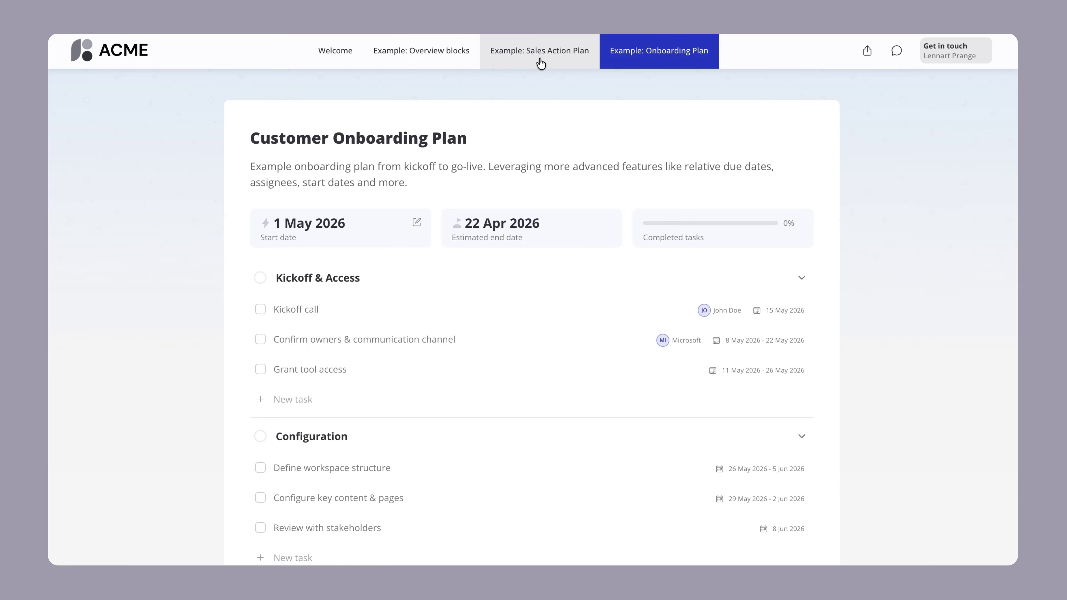
scroll(688, 265, "down", 2)
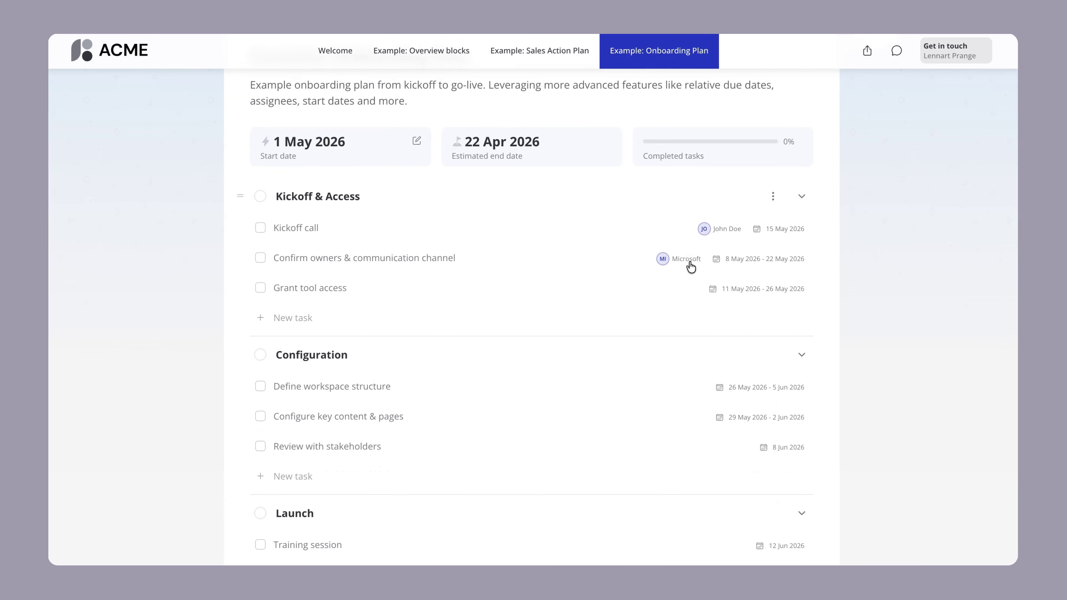
left_click(780, 220)
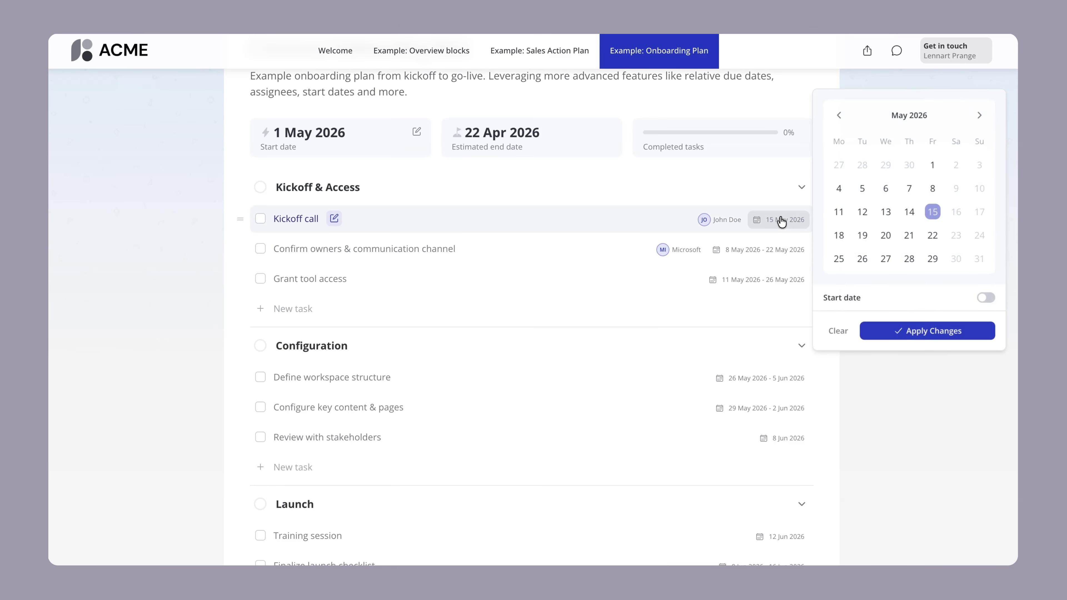
left_click(909, 235)
left_click(987, 338)
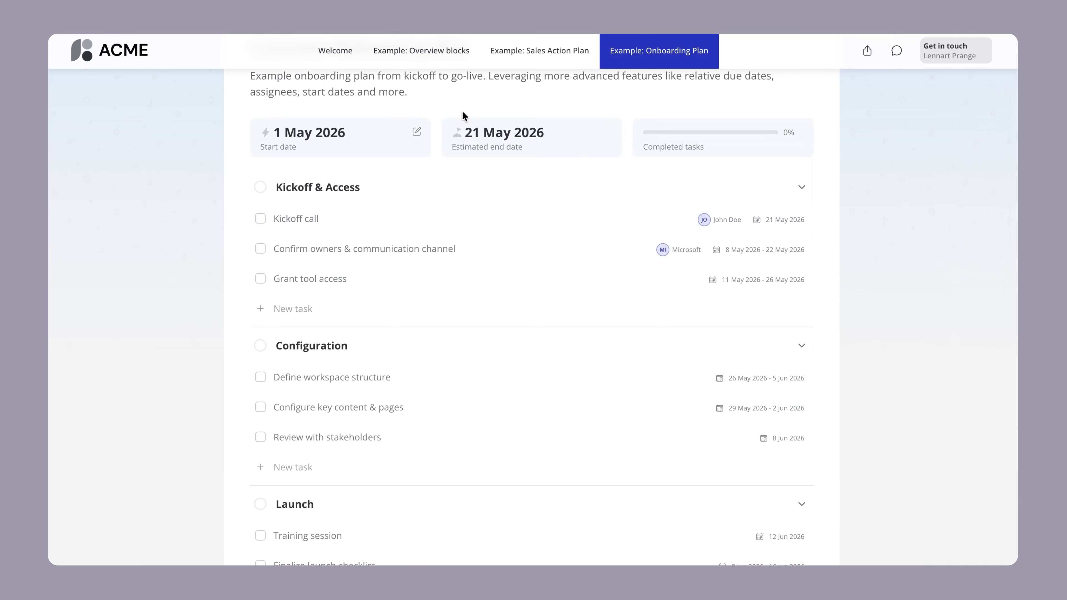
Step: View the Sales Action Plan page and the upcoming Kickoff & Access and Configuration tasks in the Overview blocks page's Progress block
left_click(536, 65)
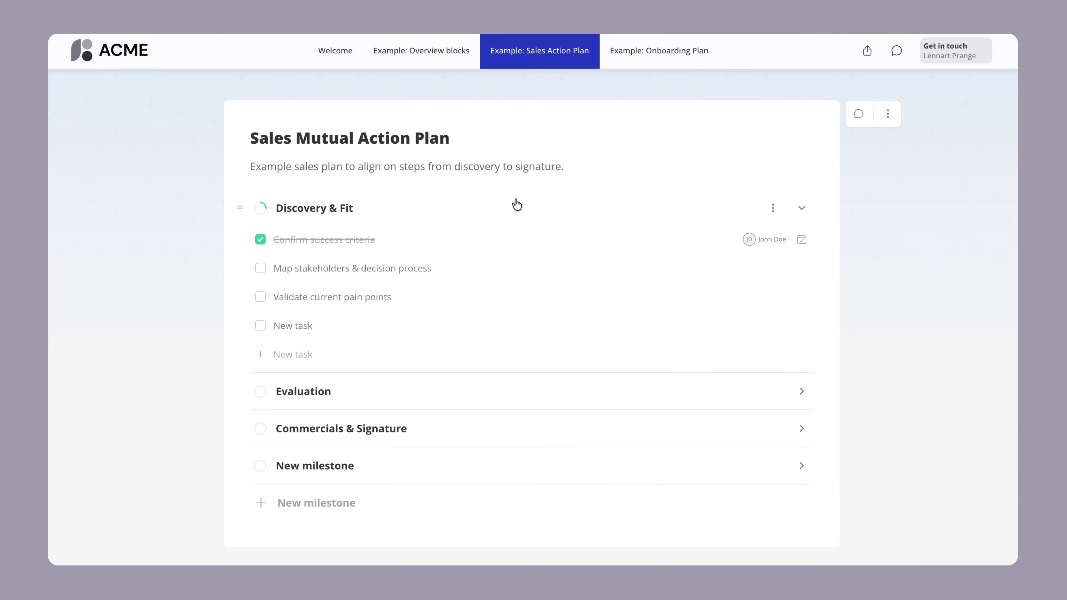
scroll(517, 204, "down", 1)
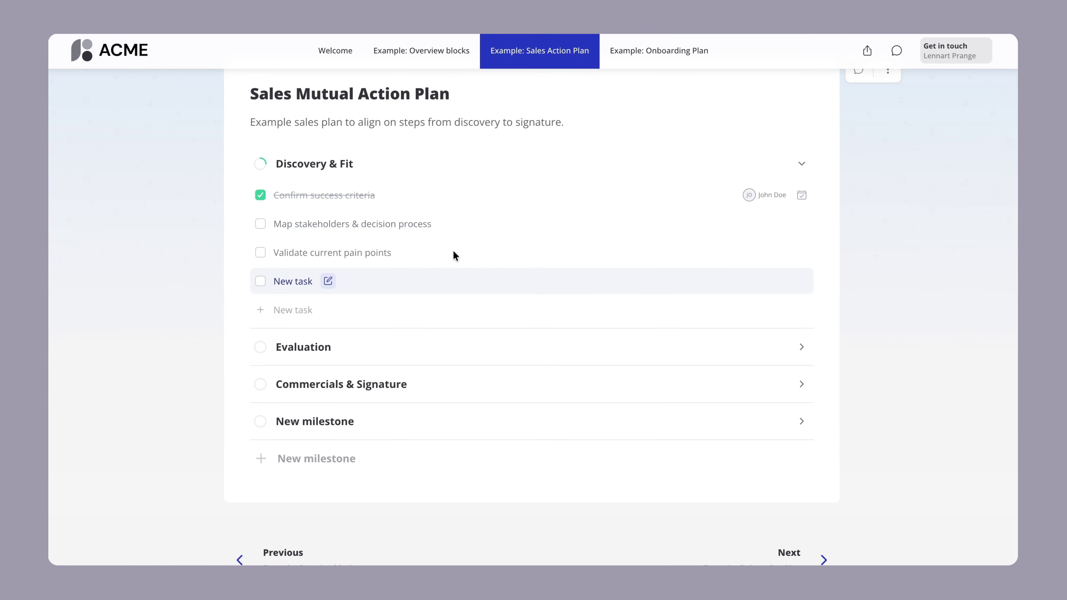
left_click(447, 224)
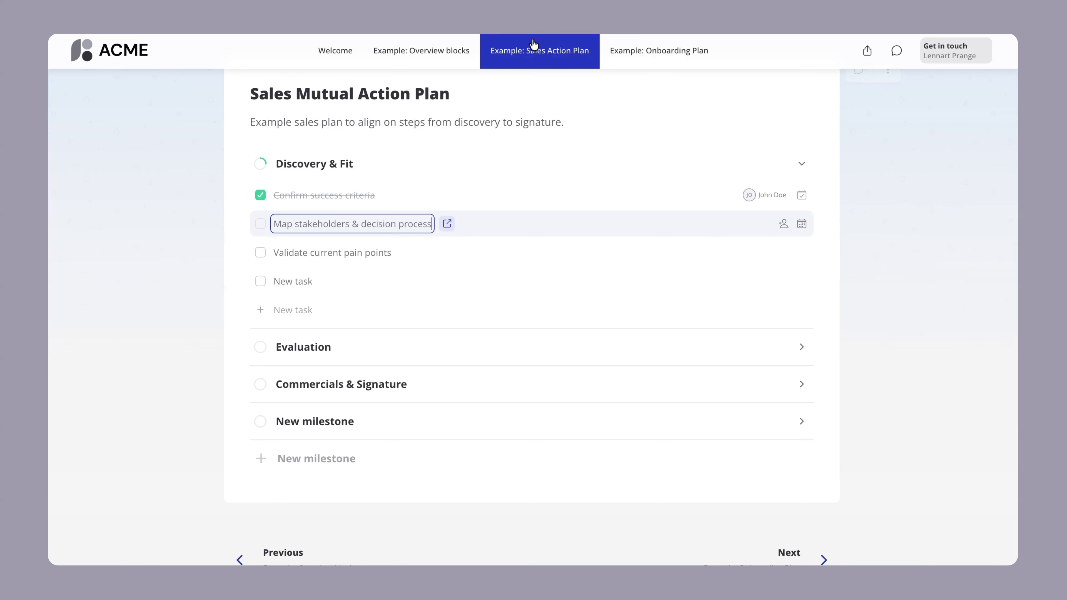
left_click(466, 49)
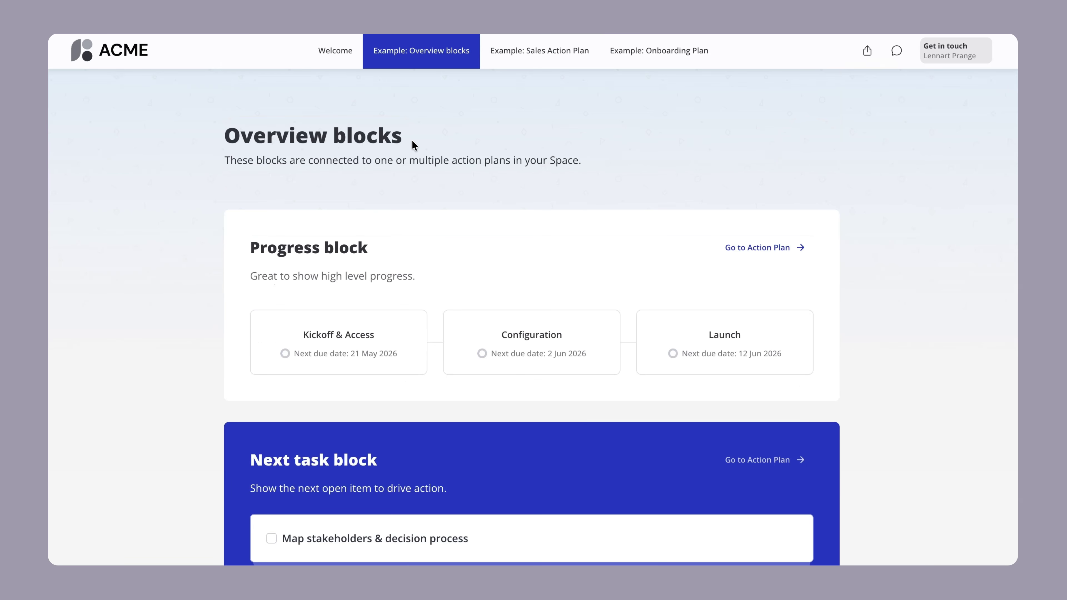
scroll(412, 142, "down", 2)
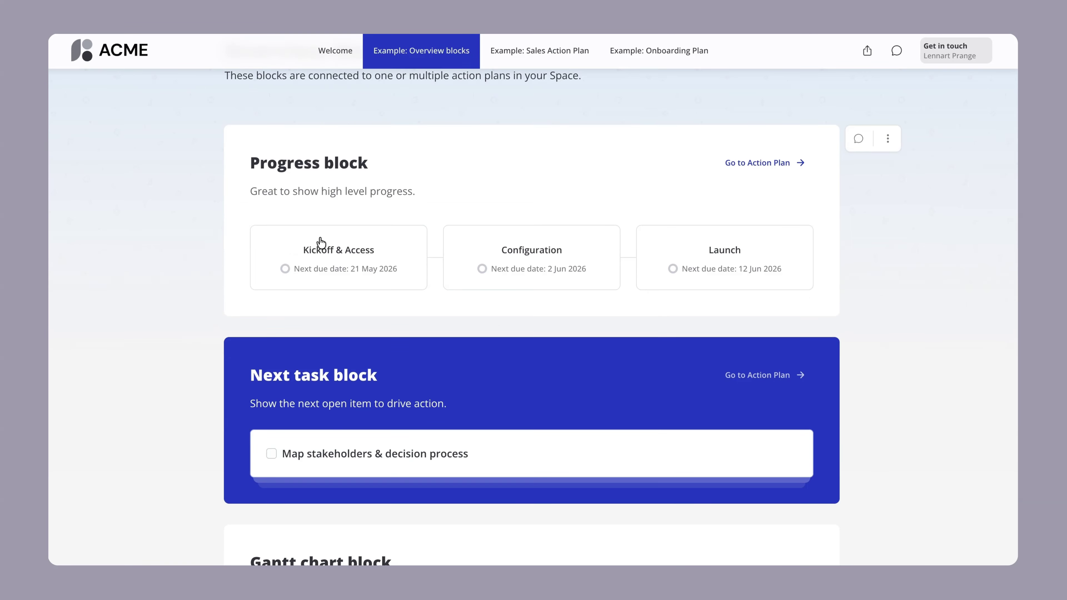
left_click(380, 258)
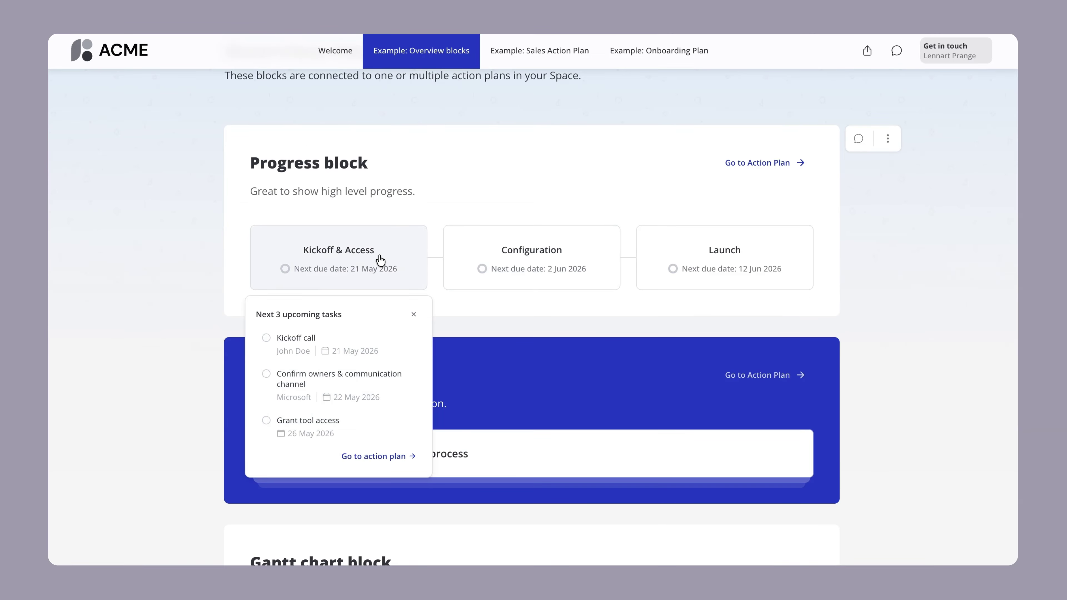
left_click(496, 252)
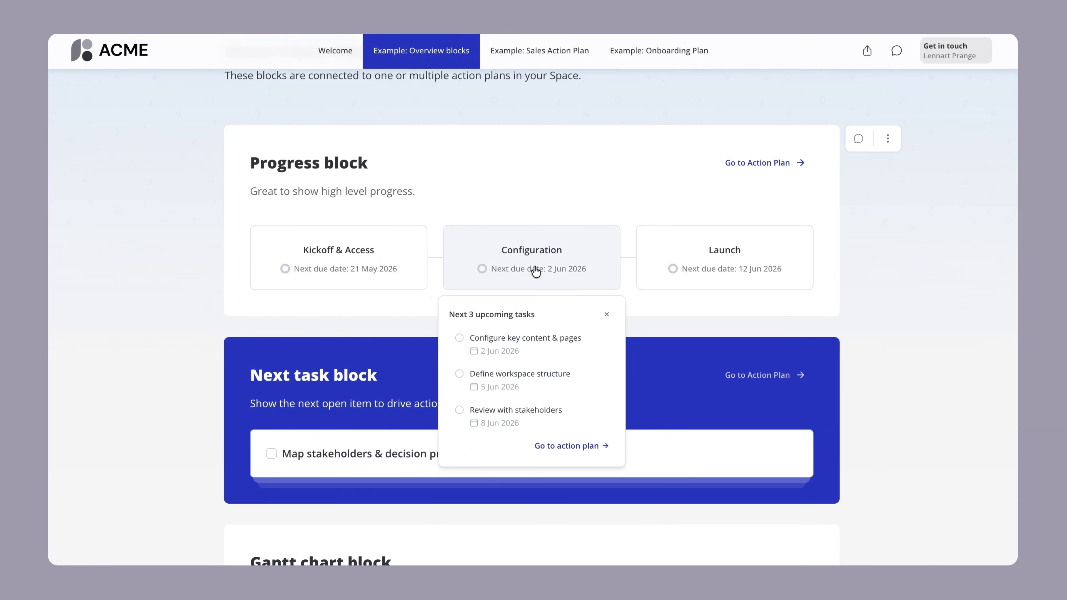
Step: Complete the Kickoff call, Confirm owners & communication channel and Grant tool access tasks from the Progress block's Kickoff & Access milestone
left_click(330, 271)
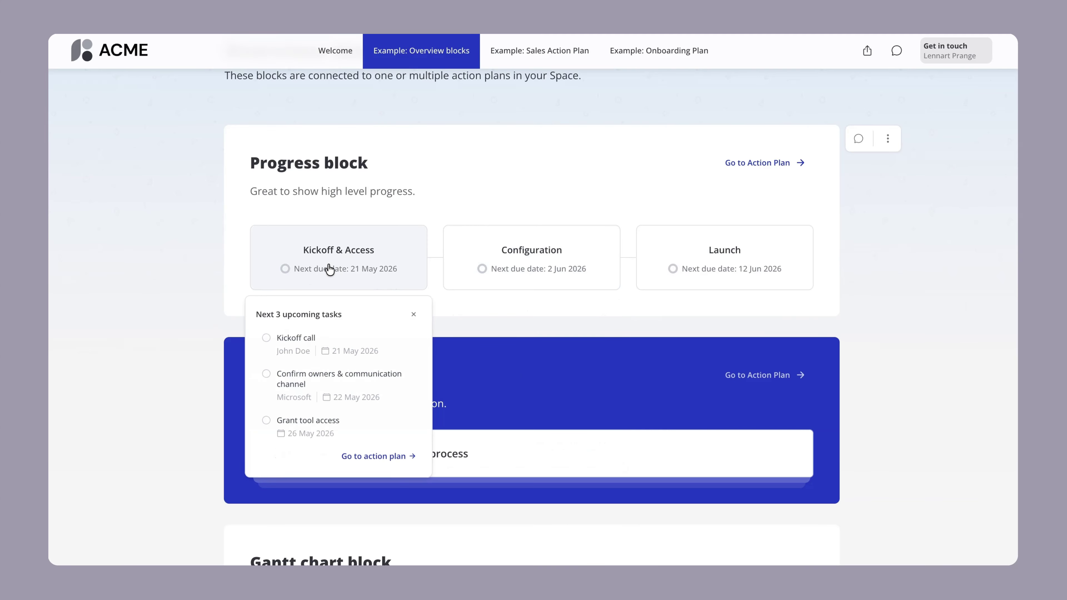
left_click(263, 349)
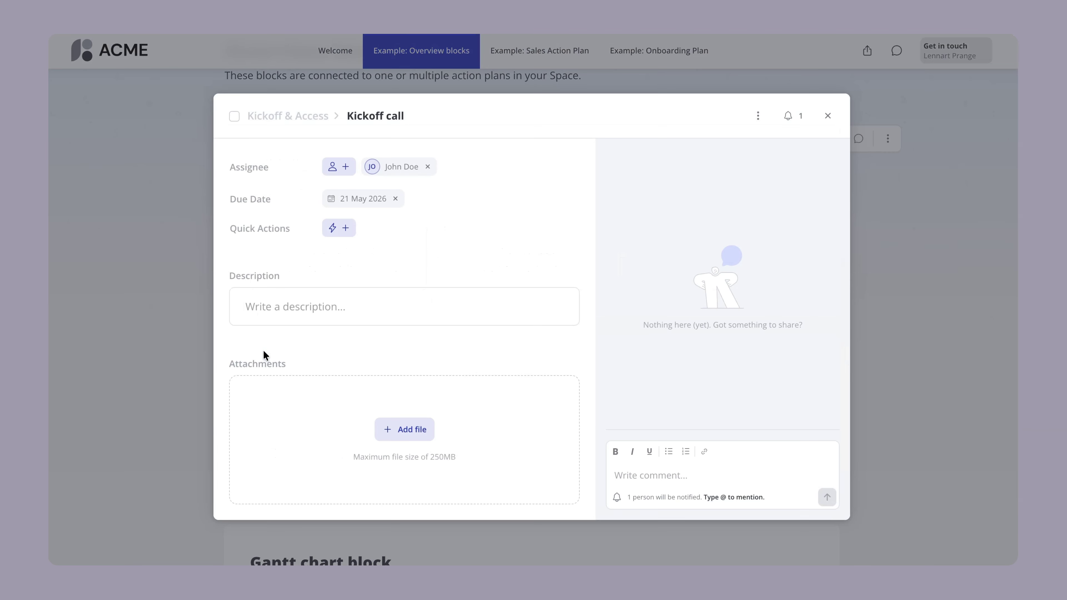
left_click(180, 139)
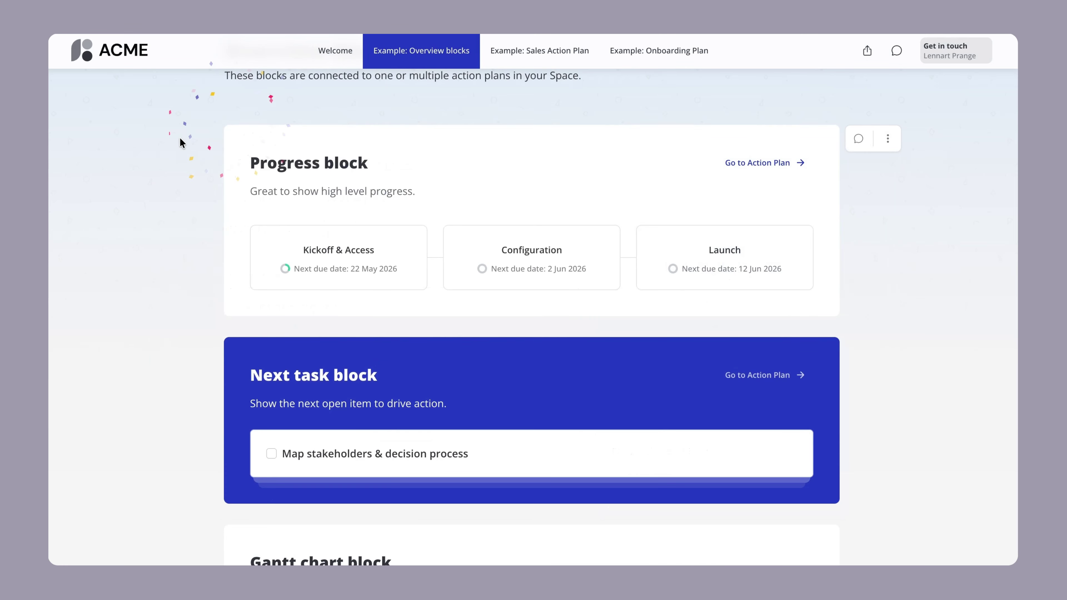
left_click(290, 272)
left_click(257, 343)
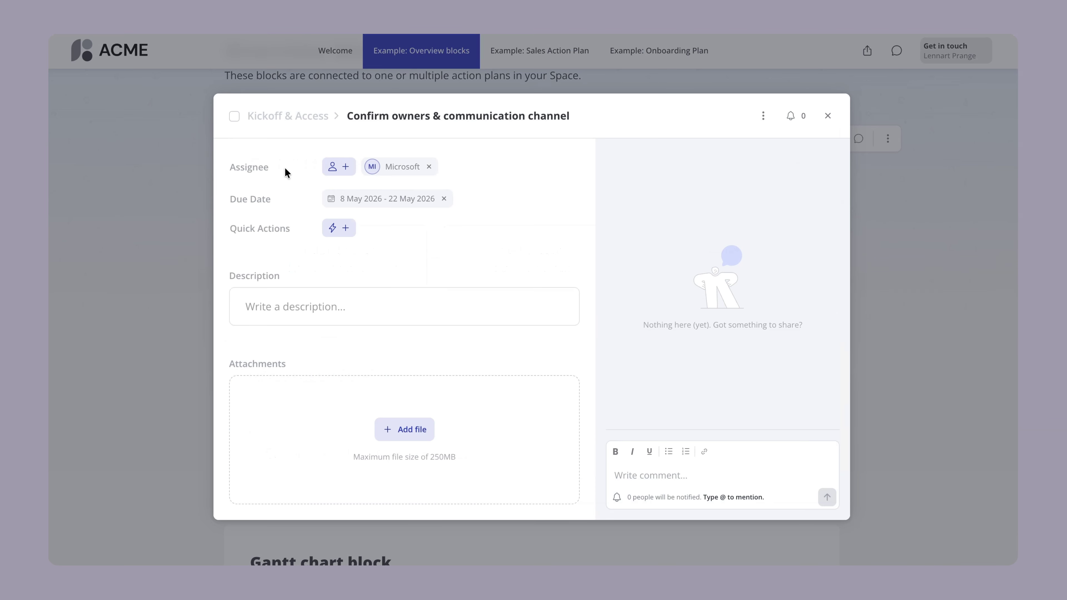
left_click(235, 116)
left_click(175, 157)
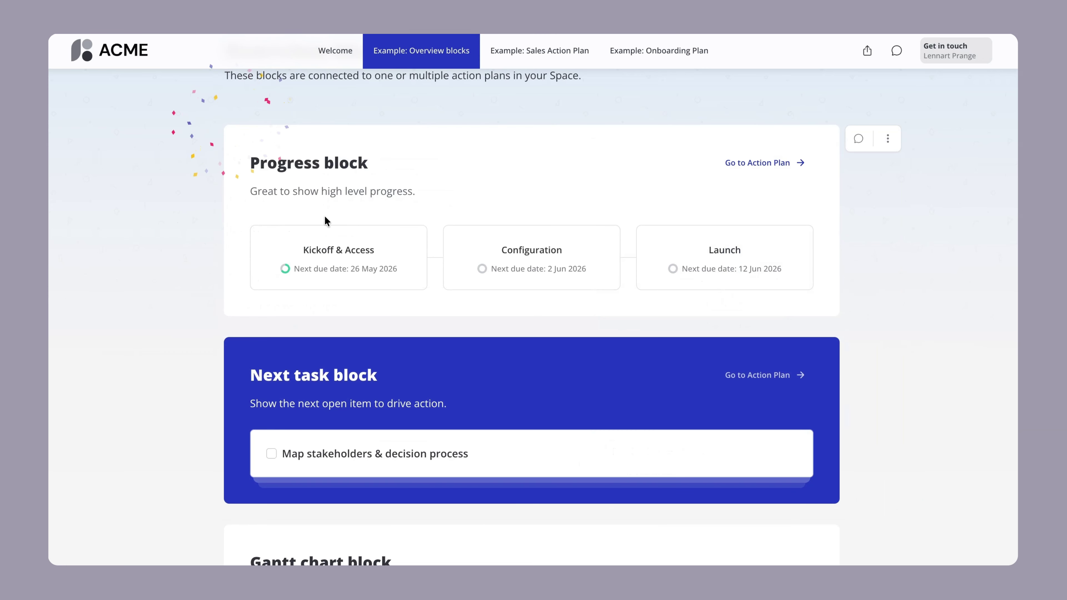
left_click(318, 238)
left_click(271, 339)
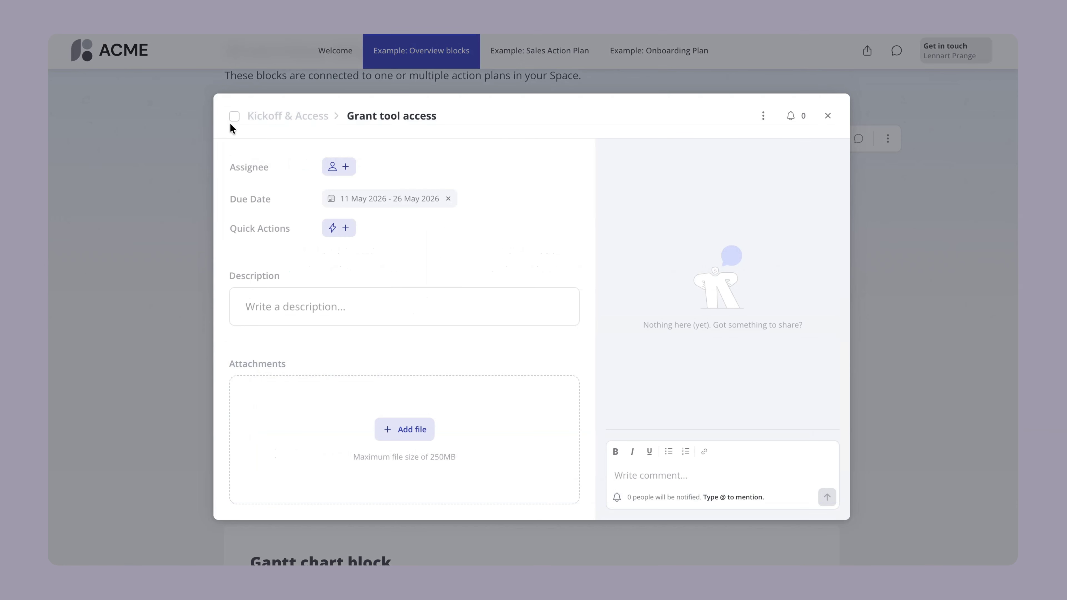
left_click(235, 116)
left_click(185, 133)
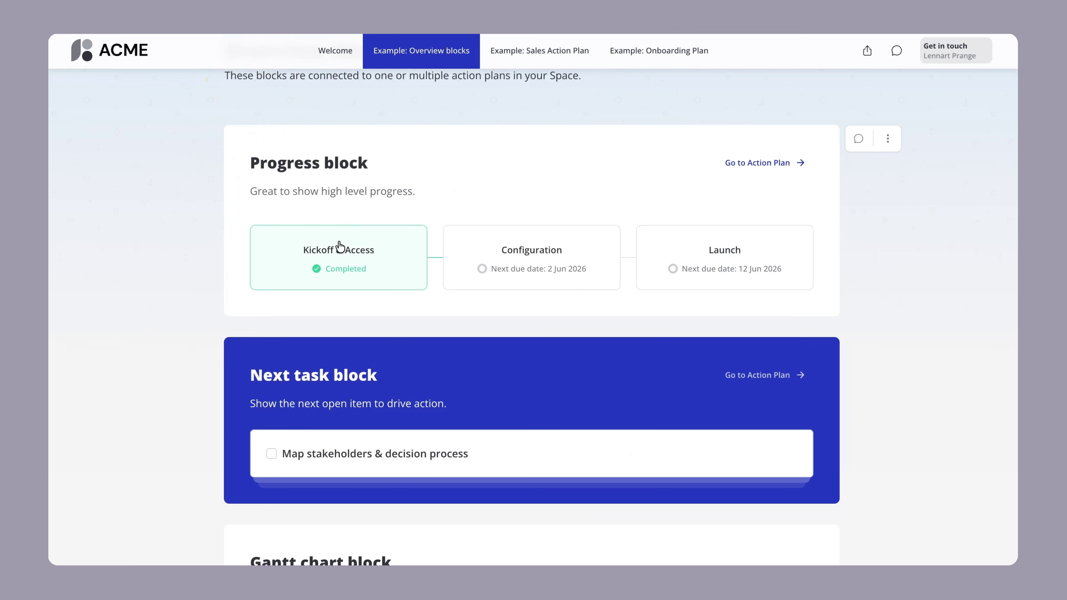
Step: Set the Configure key content & pages task in the Configuration milestone to 2 March 2026
left_click(496, 254)
left_click(506, 352)
left_click(363, 200)
left_click(477, 86)
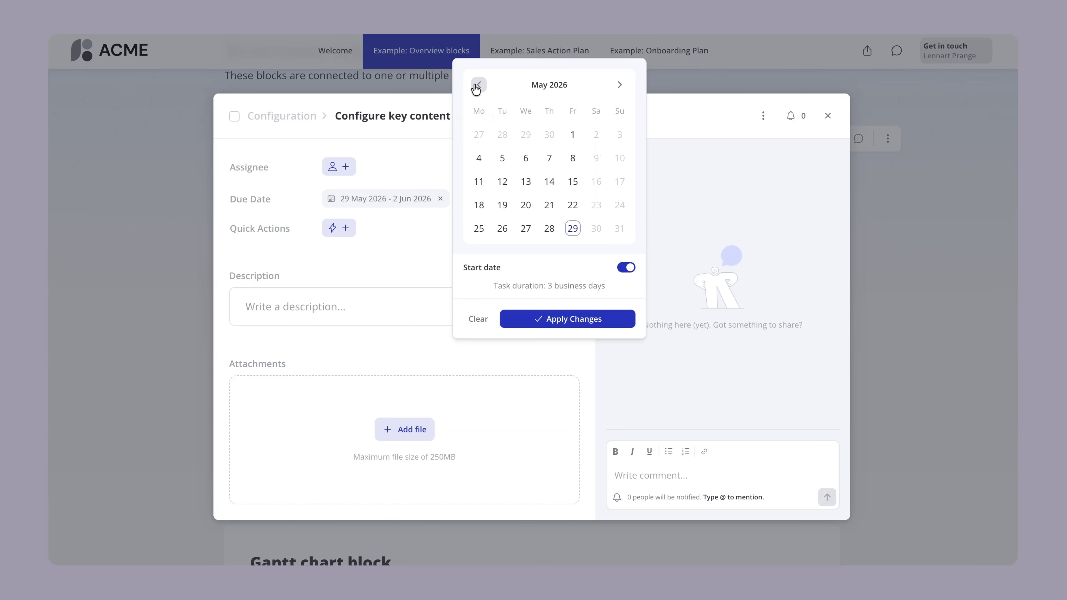
left_click(477, 86)
left_click(477, 86)
left_click(485, 147)
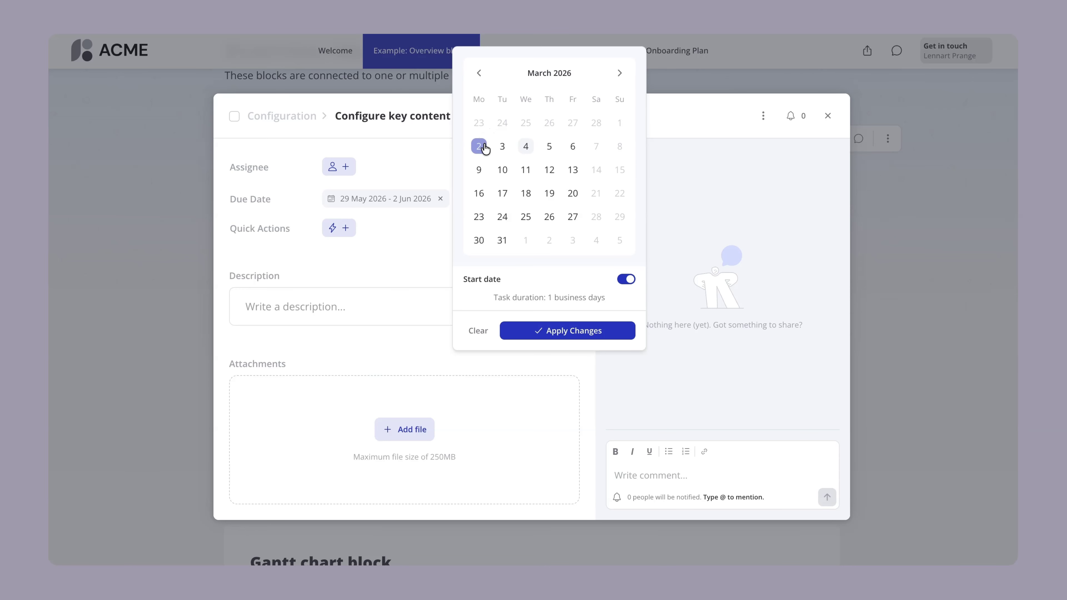
left_click(546, 331)
left_click(193, 225)
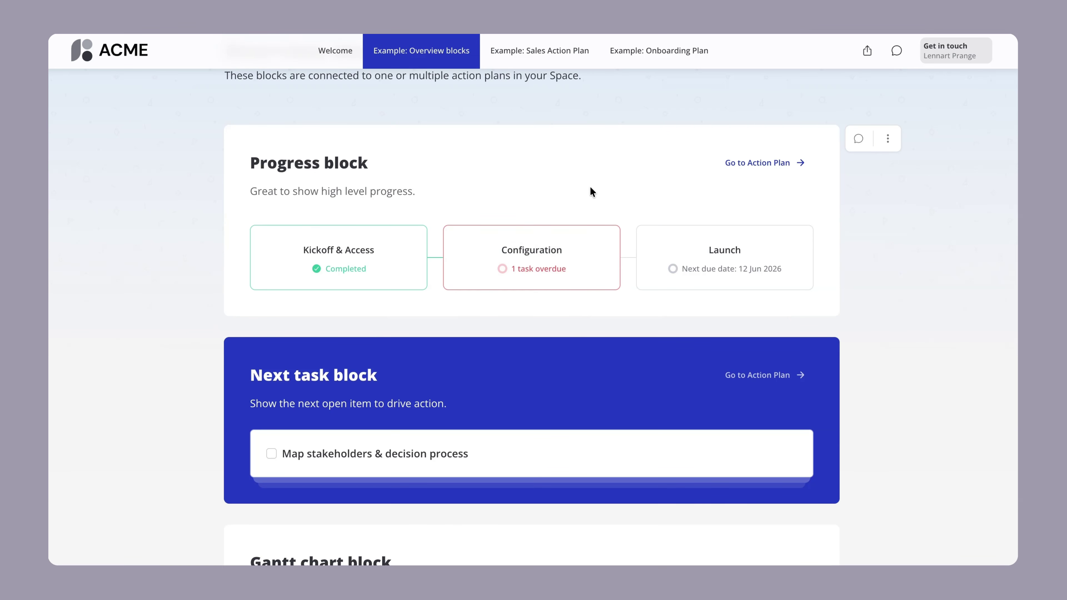
Step: Enlarge the Gantt chart block and examine the task timeline in the Days and Weeks views
scroll(567, 256, "down", 4)
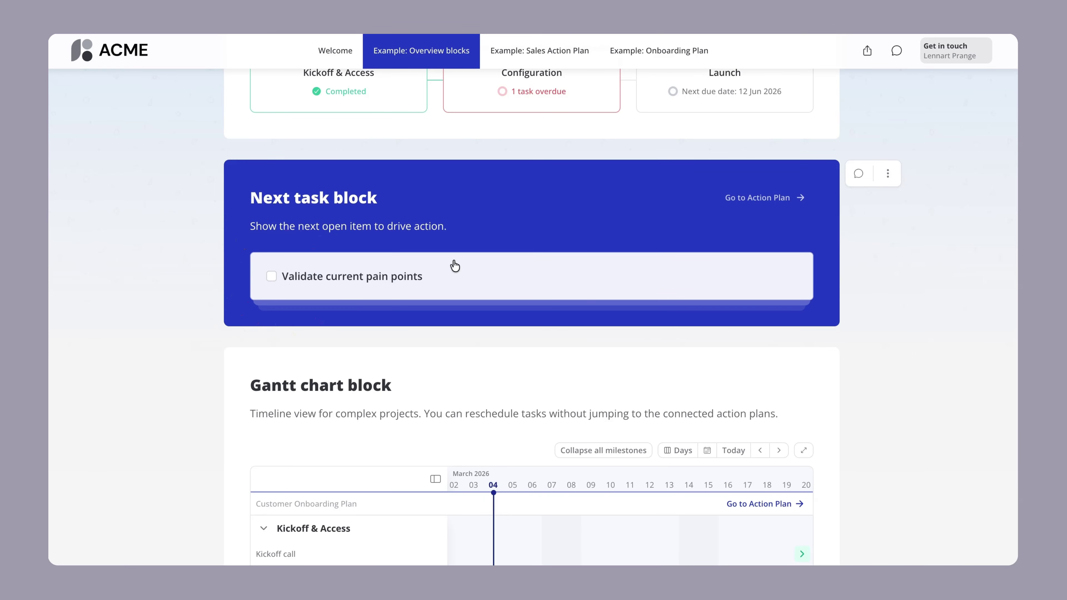
scroll(543, 276, "down", 8)
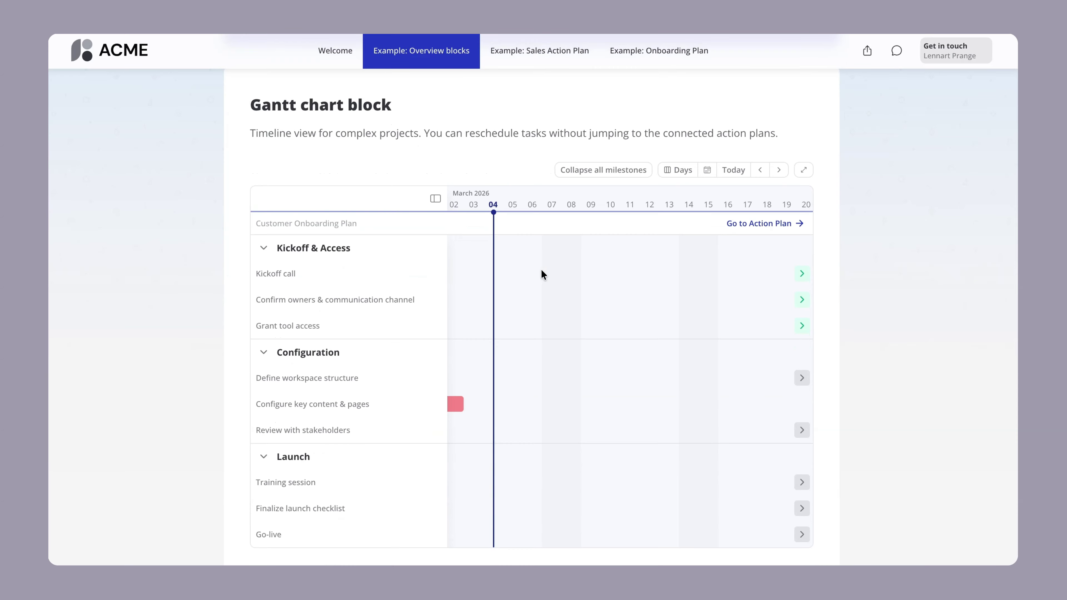
left_click(803, 135)
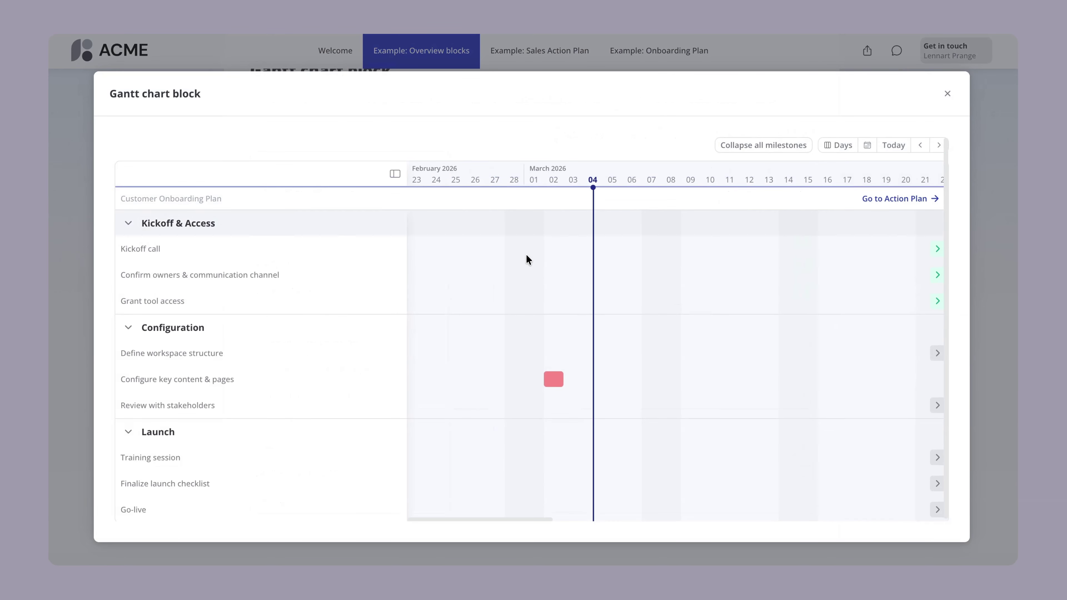
scroll(509, 281, "right", 10)
scroll(510, 282, "right", 15)
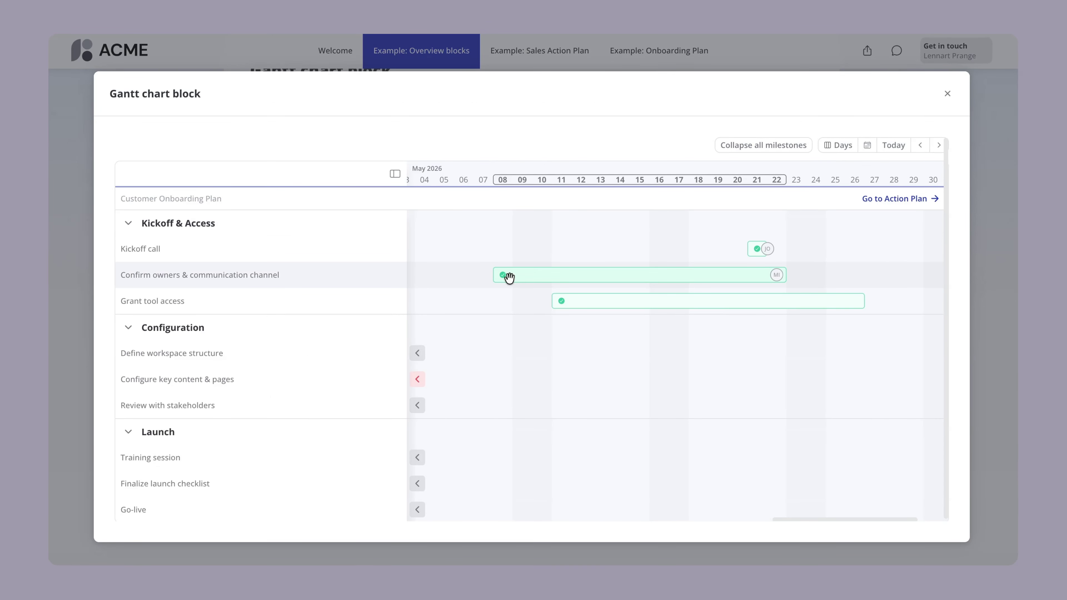
scroll(510, 283, "left", 10)
scroll(510, 281, "left", 5)
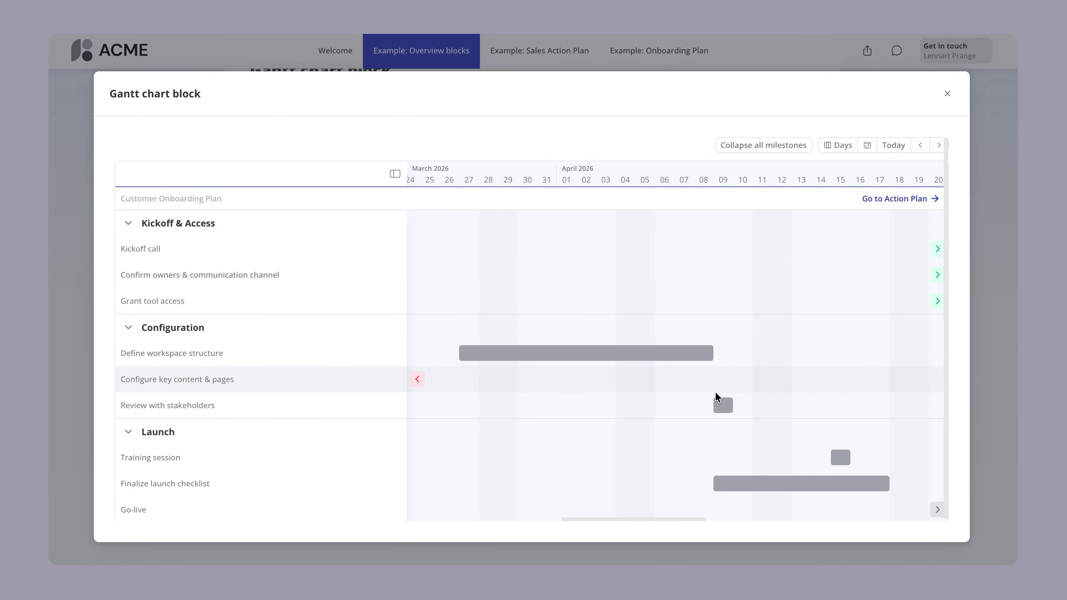
left_click(824, 148)
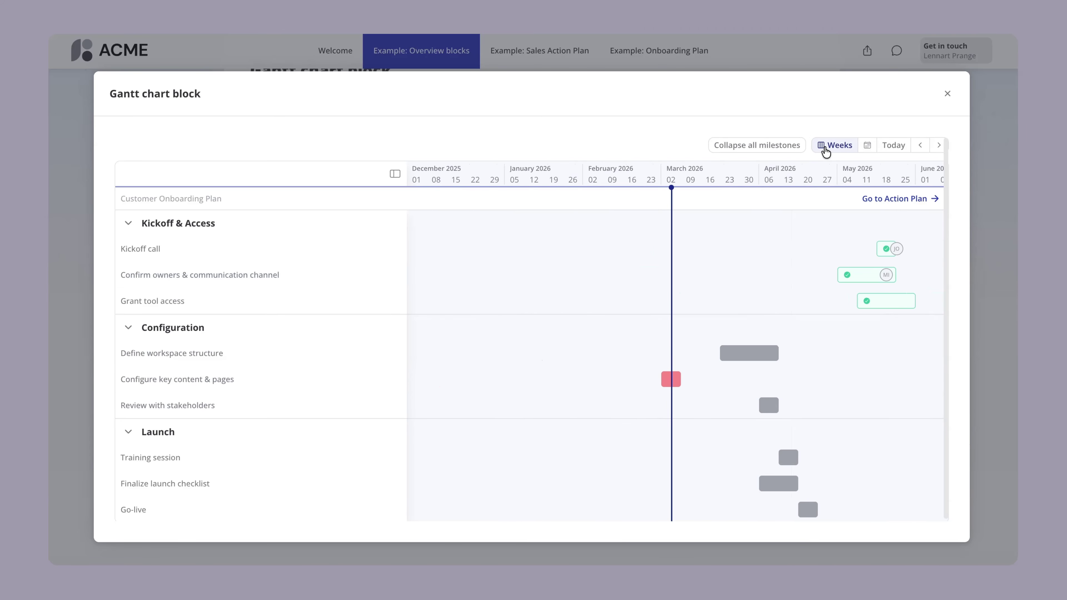
left_click(829, 147)
Step: Extend the Define workspace structure task in the Gantt chart to start on 19 March 2026, and close the enlarged chart
scroll(637, 344, "right", 10)
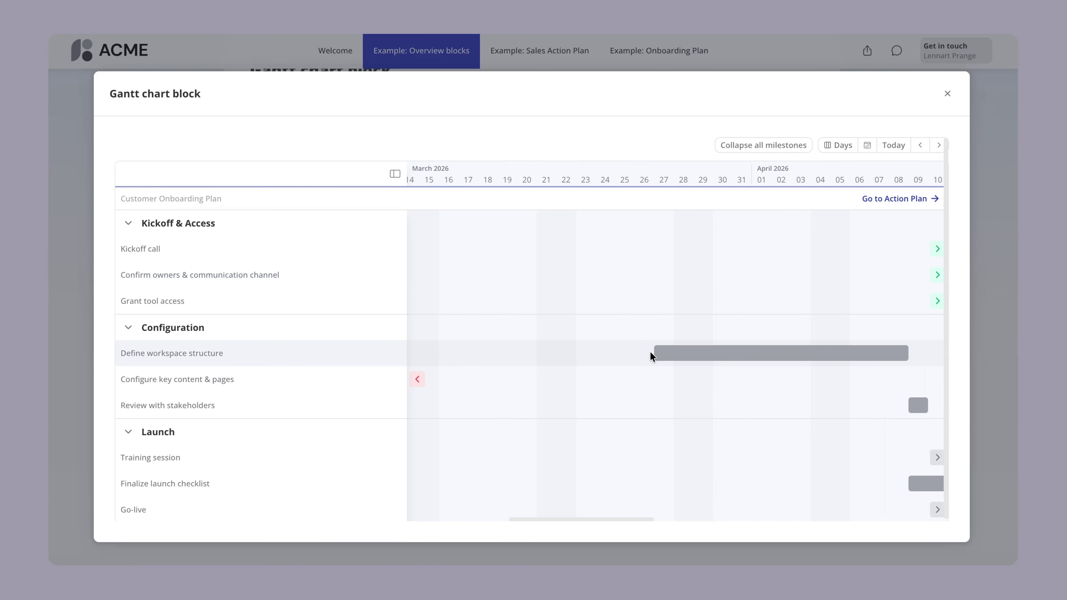
left_click_drag(656, 352, 498, 353)
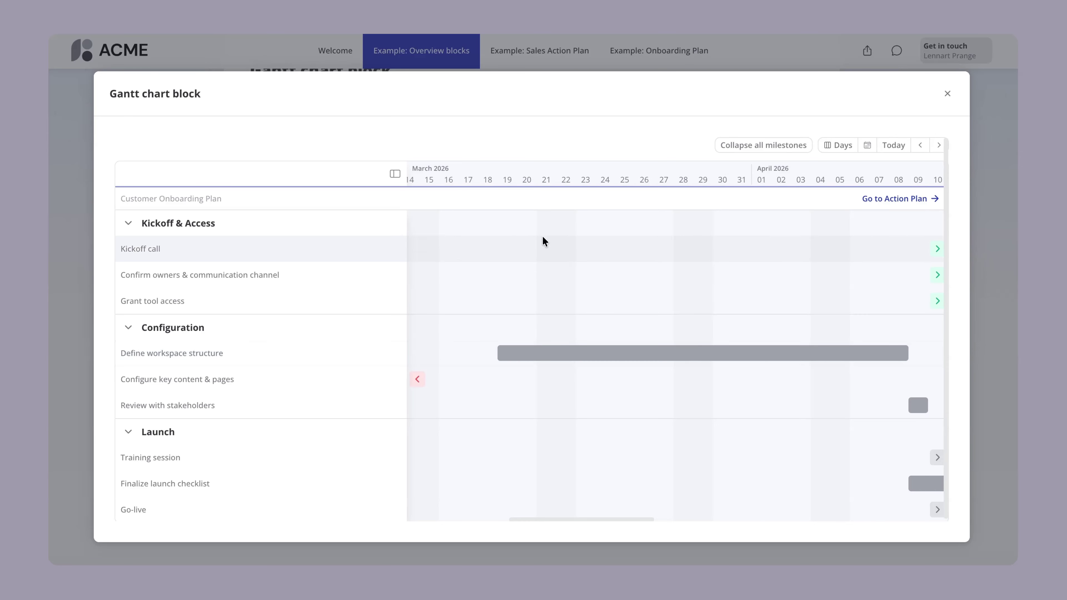
key("Escape")
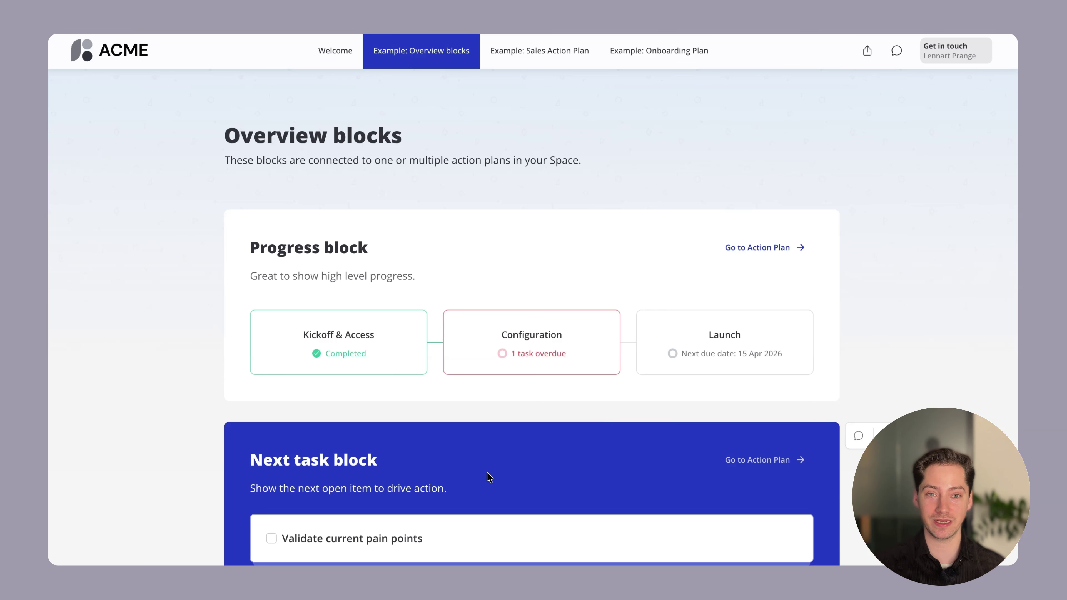
mouse_move(475, 263)
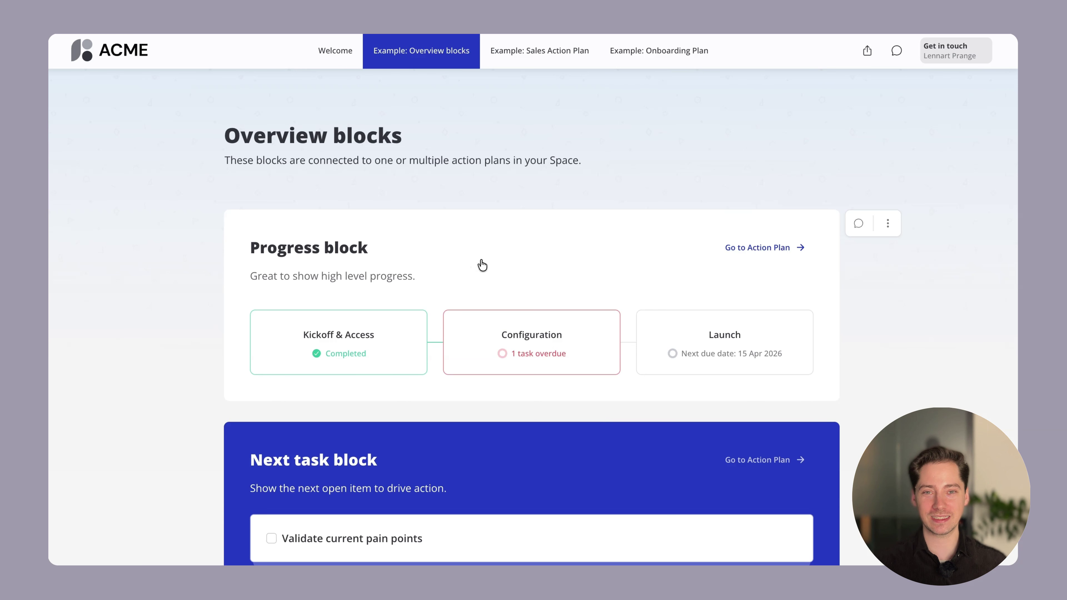